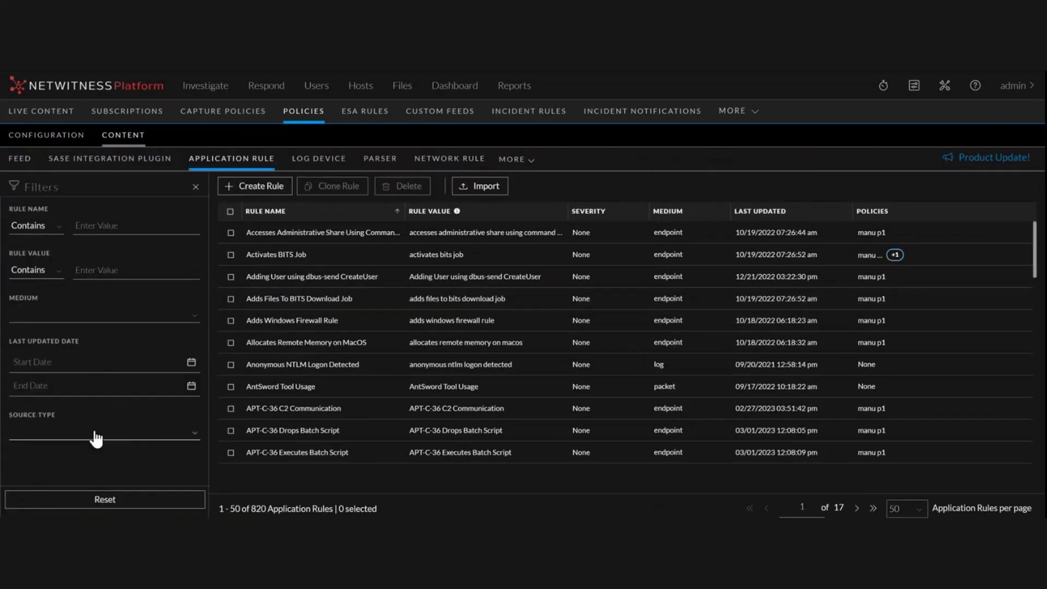
- Filter the application rules by the Live source type and review the Activates BITS Job rule's MITRE ATT&CK details
left_click(93, 434)
left_click(83, 469)
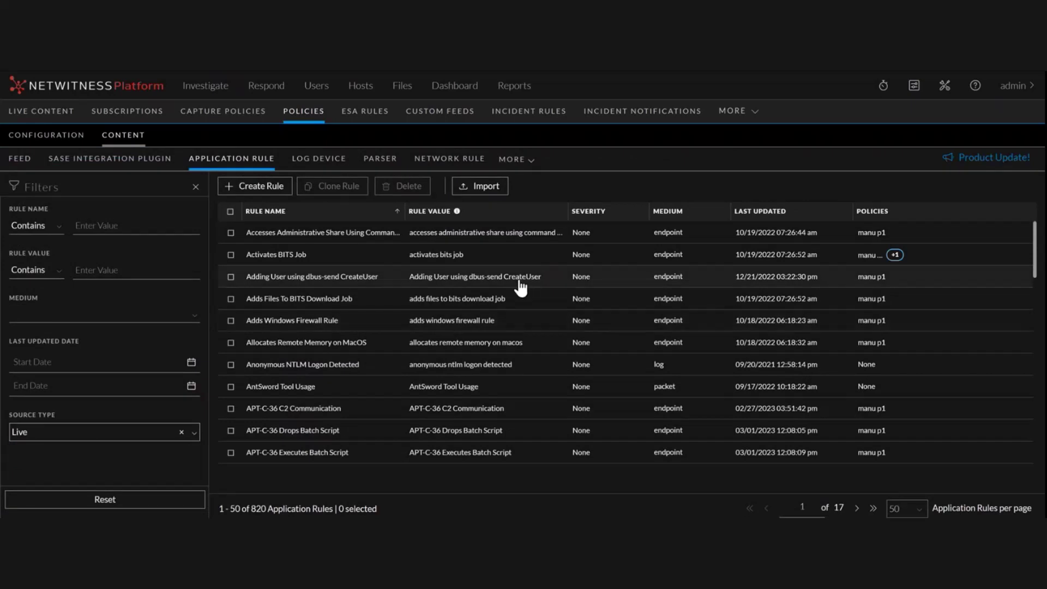
left_click(498, 258)
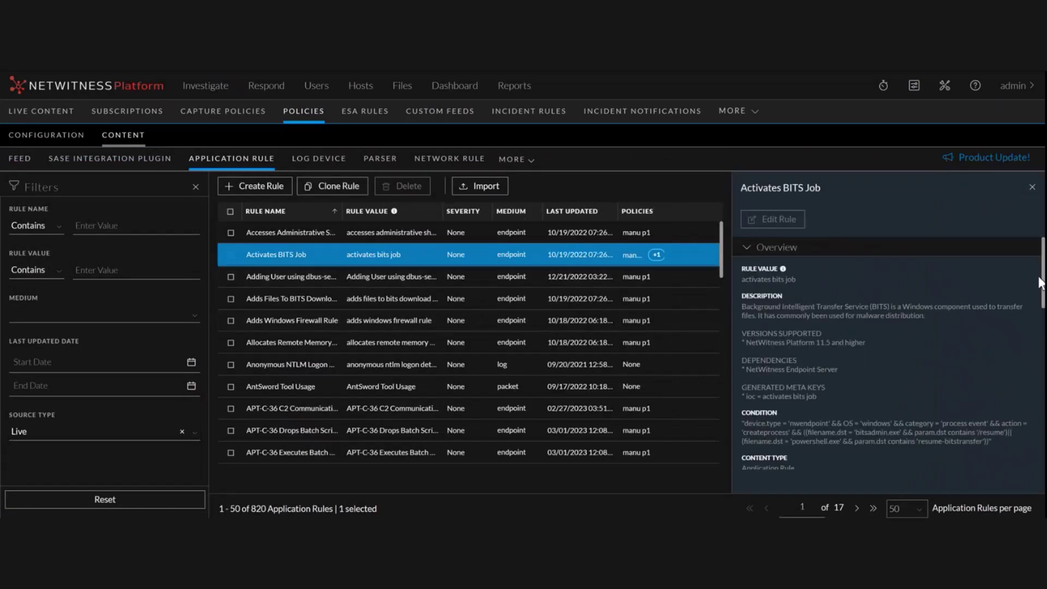
scroll(803, 296, "down", 10)
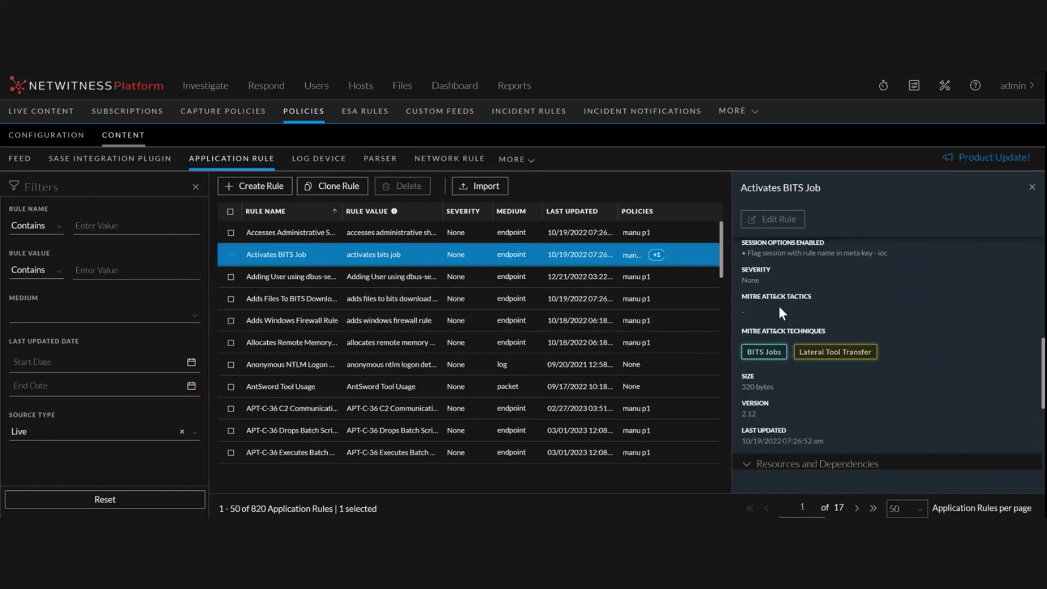
- Review the details of the Adding User using dbus-send CreateUser and Adds Windows Firewall Rule application rules
left_click(525, 279)
scroll(1041, 306, "down", 5)
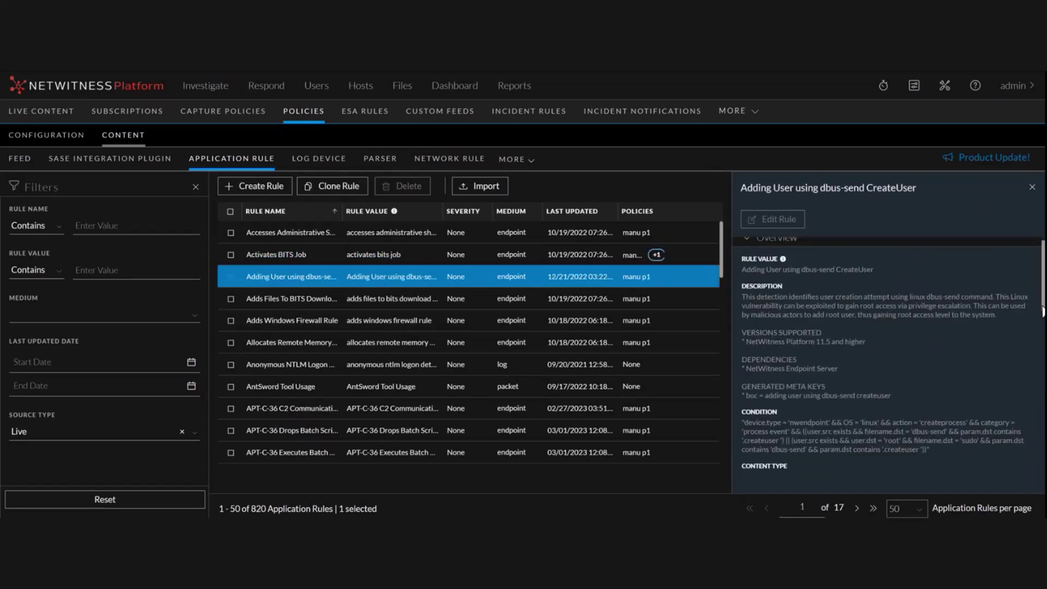
left_click(556, 323)
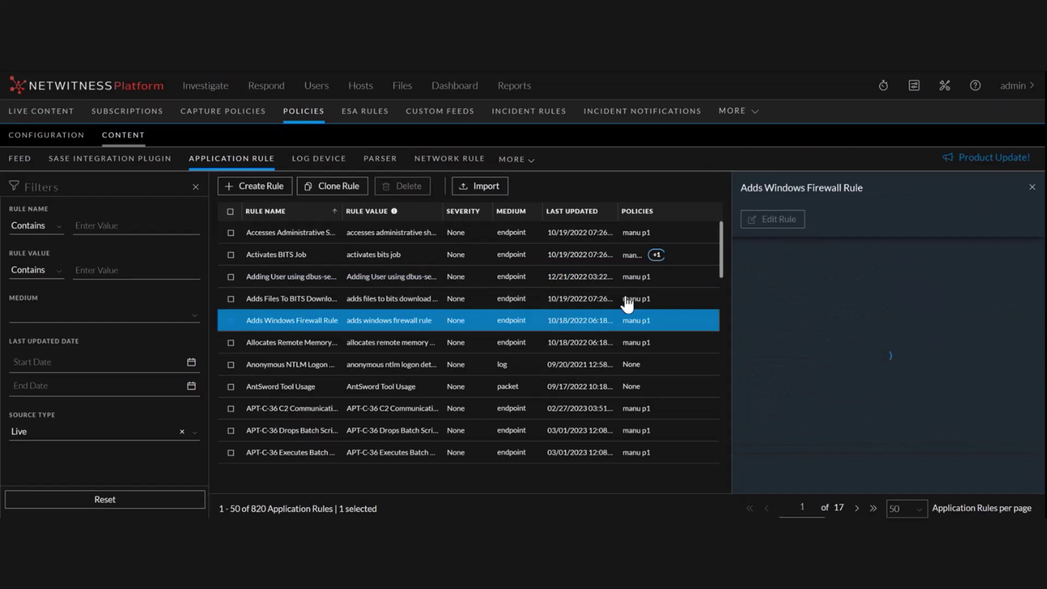
scroll(1041, 283, "down", 5)
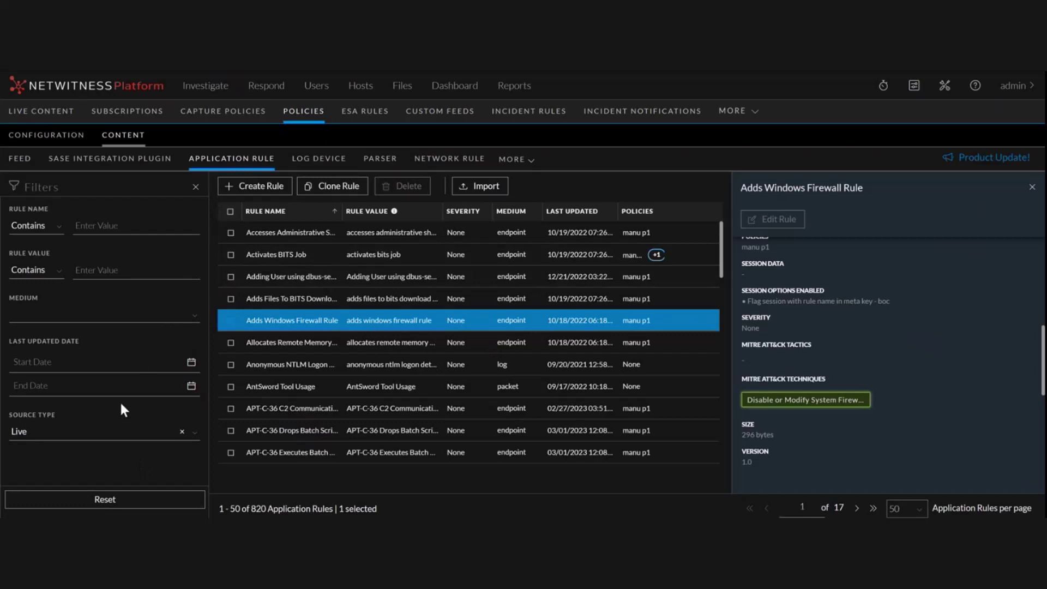
- Filter the application rules by the Custom source type and start creating a new rule
left_click(188, 445)
left_click(166, 448)
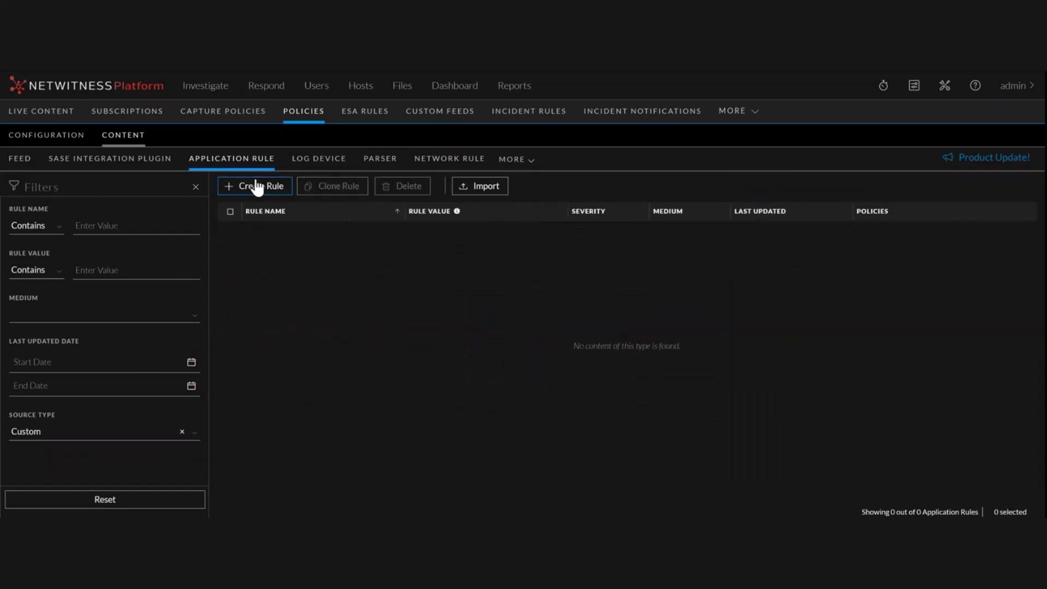
left_click(257, 186)
left_click(436, 242)
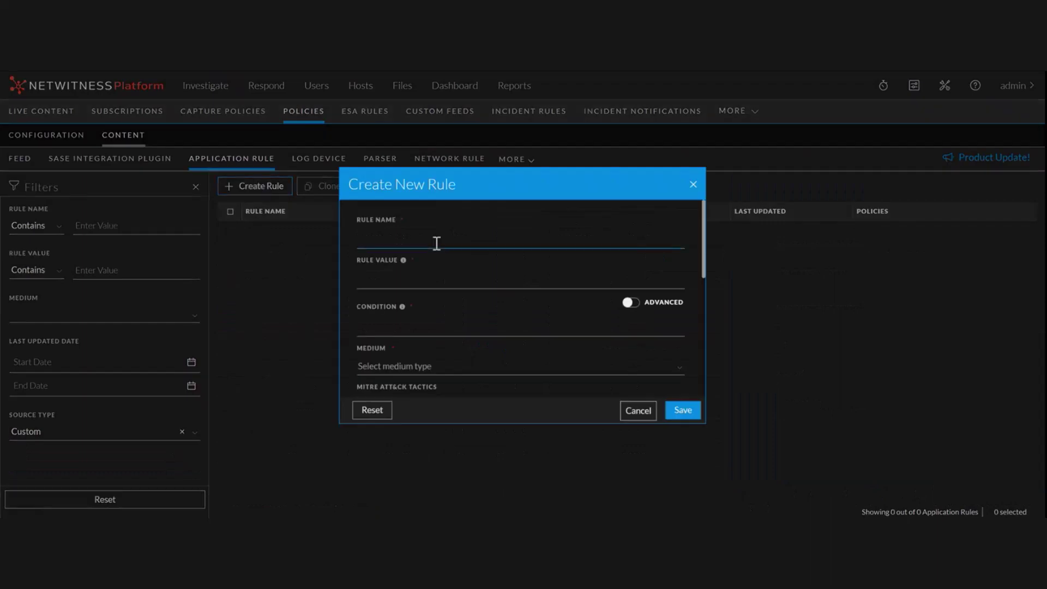
- In the new rule, set the MITRE ATT&CK tactic to Command and Control and the technique to Application Layer Protocol
left_click_drag(704, 253, 704, 274)
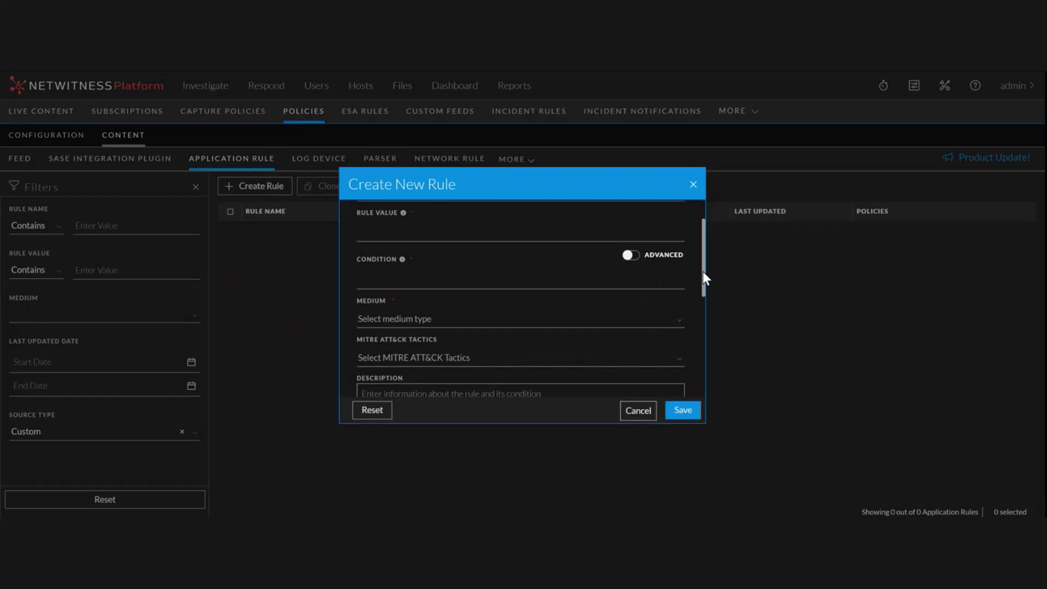
left_click_drag(703, 275, 704, 301)
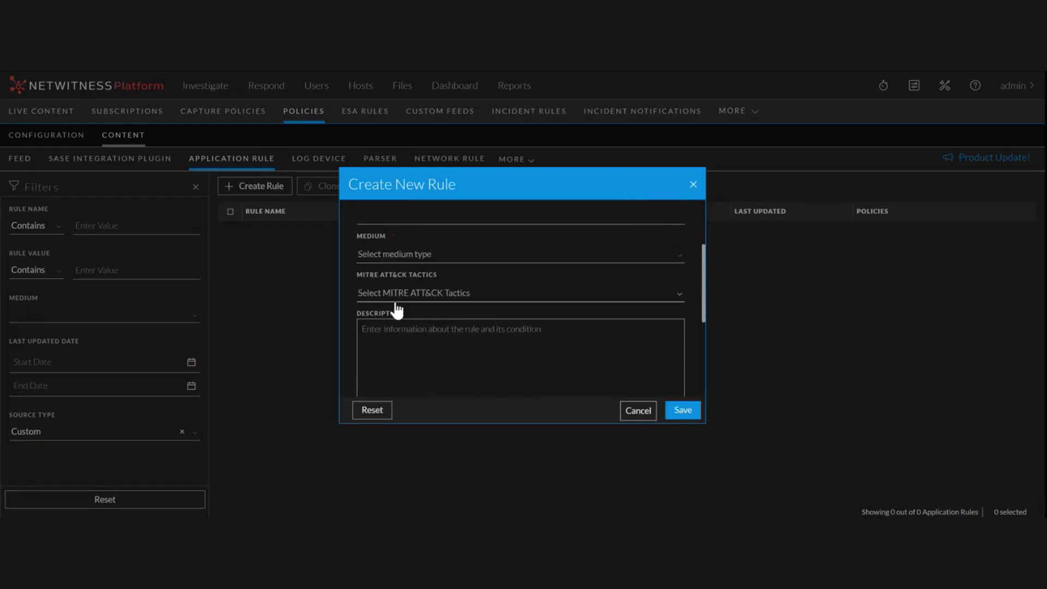
left_click(423, 295)
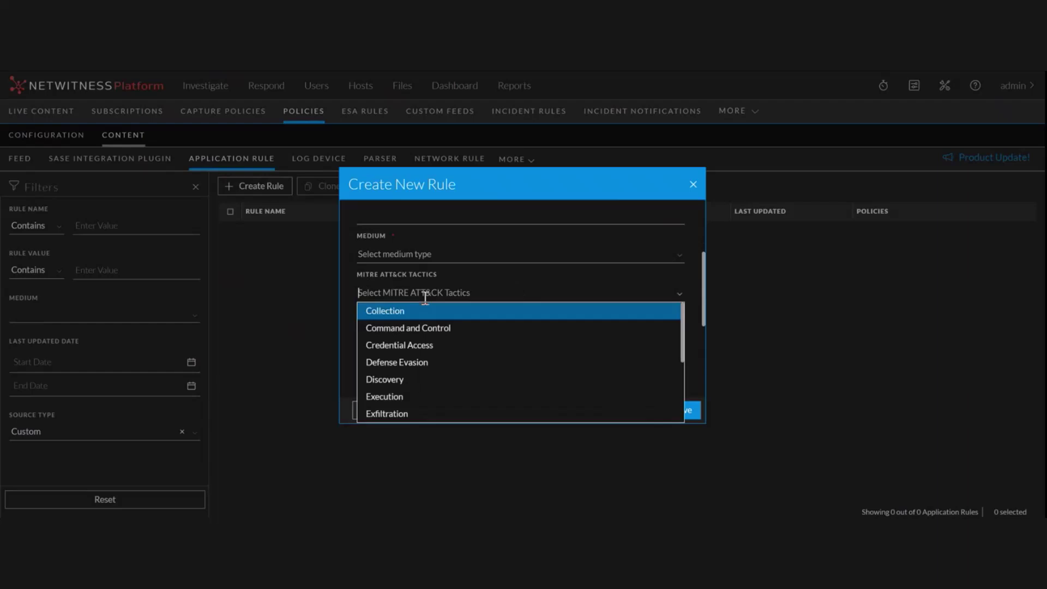
left_click(425, 329)
left_click(431, 330)
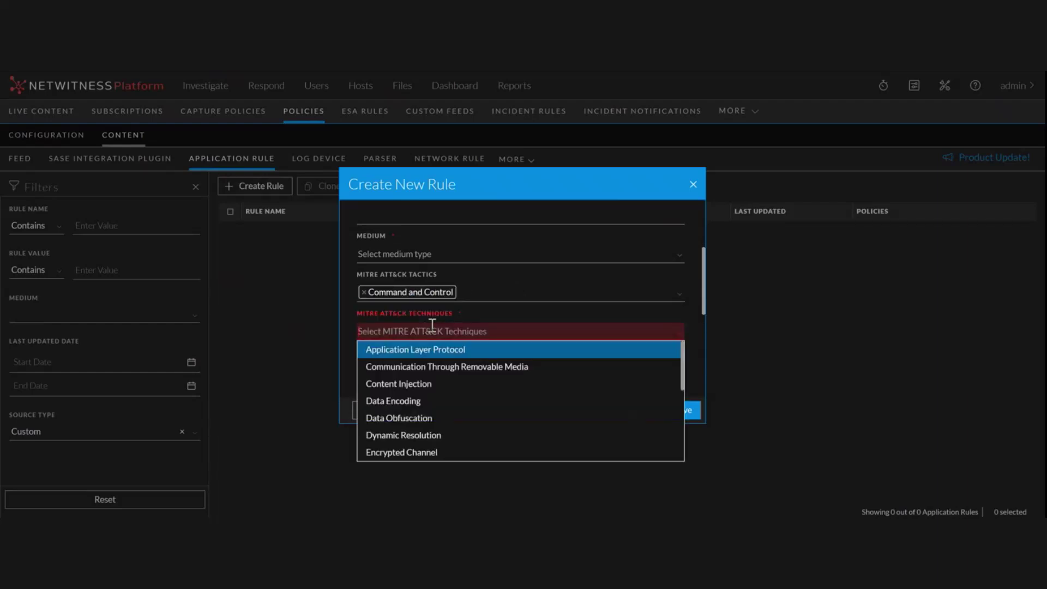
left_click(437, 352)
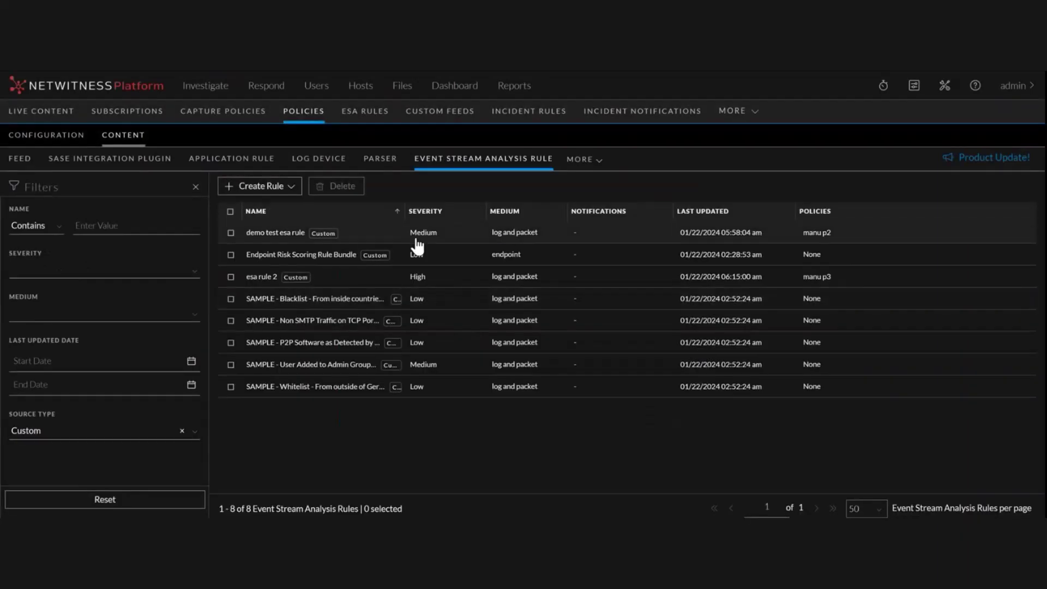
- Open the details of the demo test esa rule and review its MITRE ATT&CK tactics and techniques
left_click(416, 240)
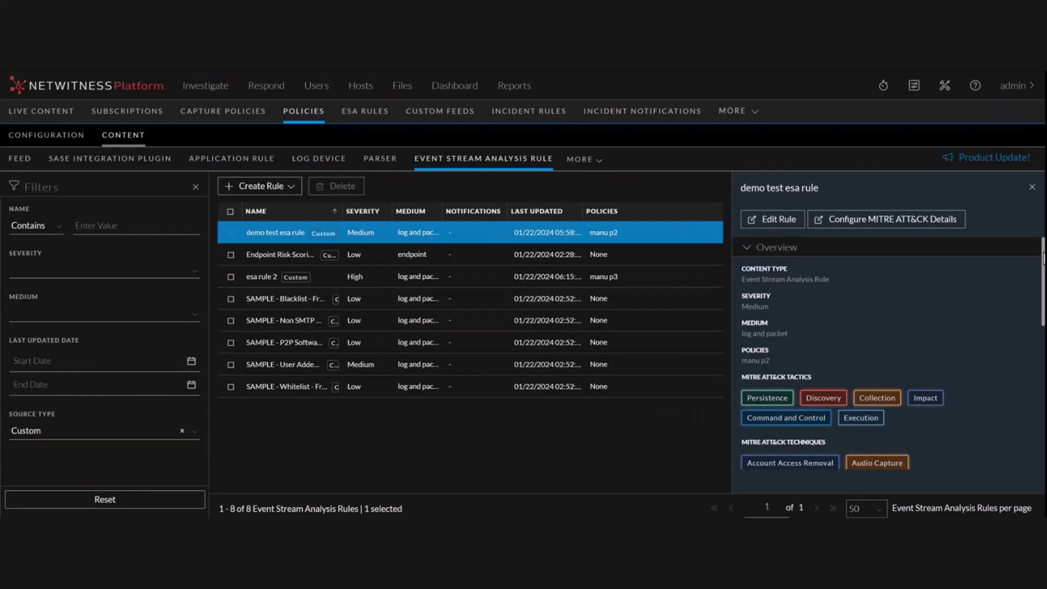
scroll(889, 354, "down", 2)
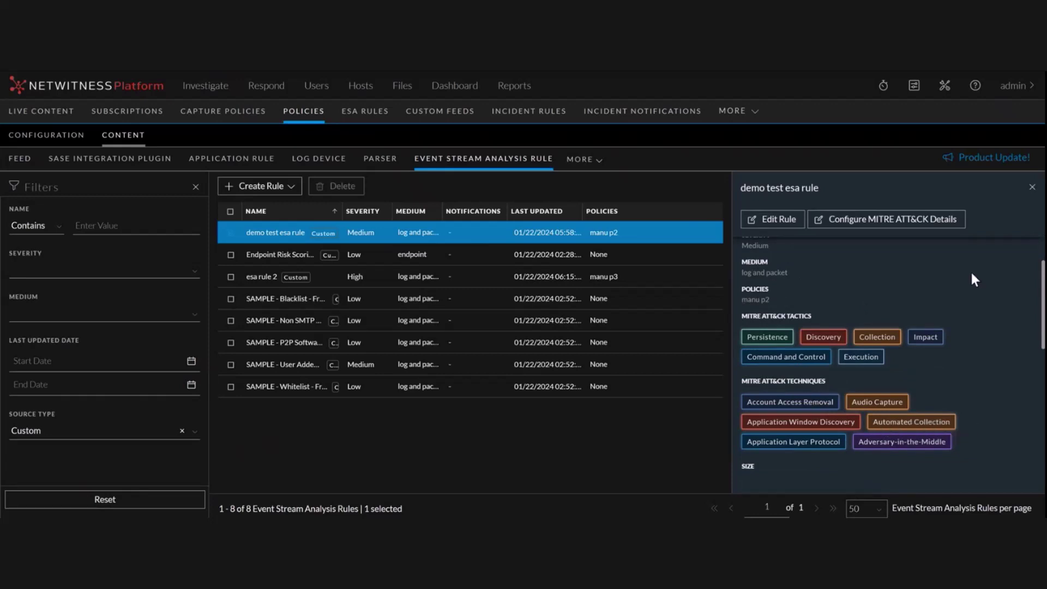
scroll(851, 393, "down", 1)
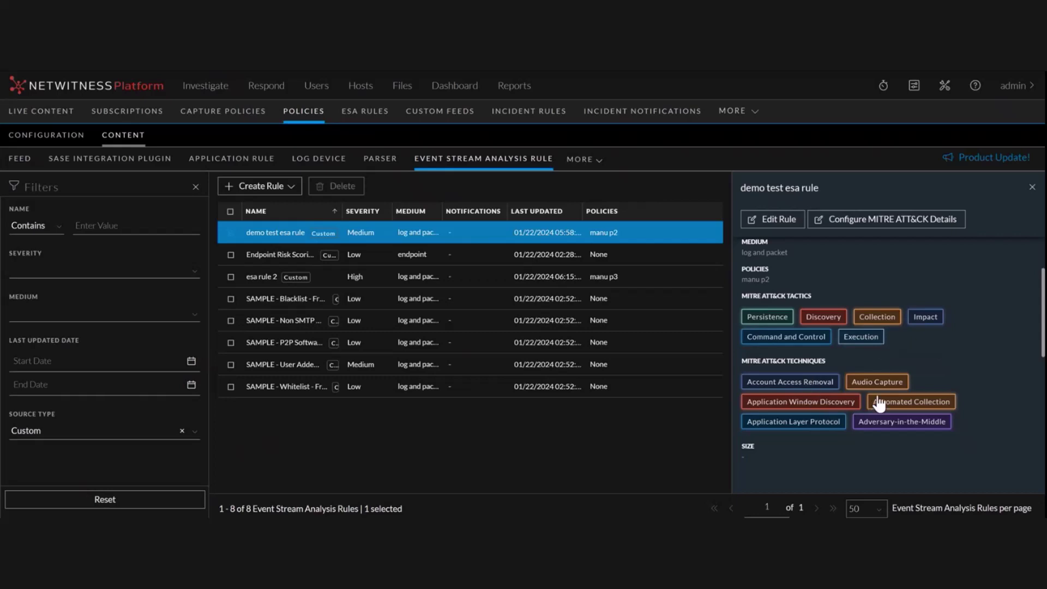
- Explore the rule's Command and Control tactic through Application Layer Protocol to its Web Protocols sub-technique, and return to the parent technique
left_click(796, 343)
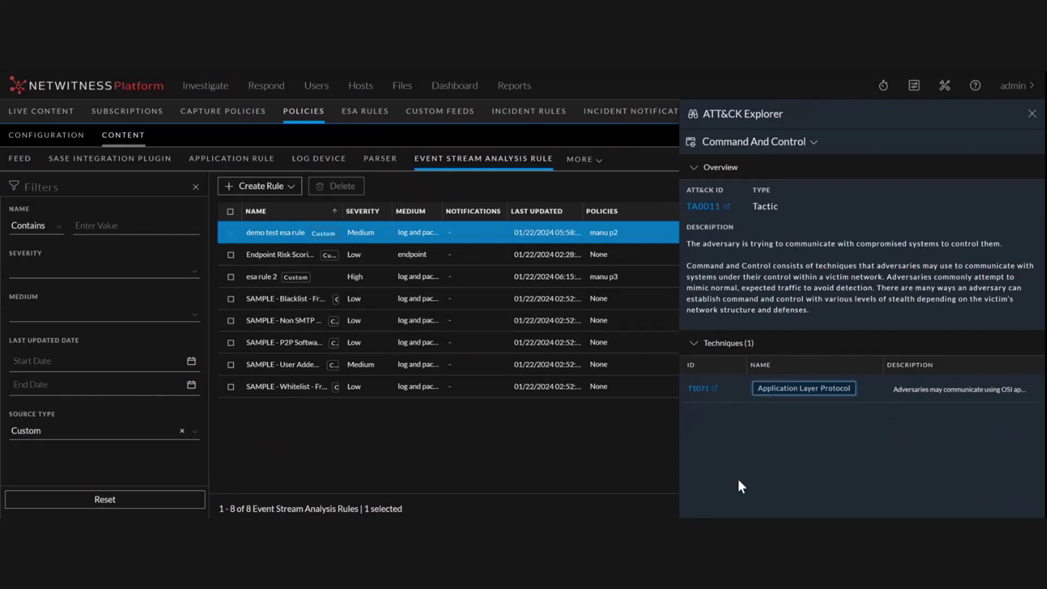
left_click(812, 389)
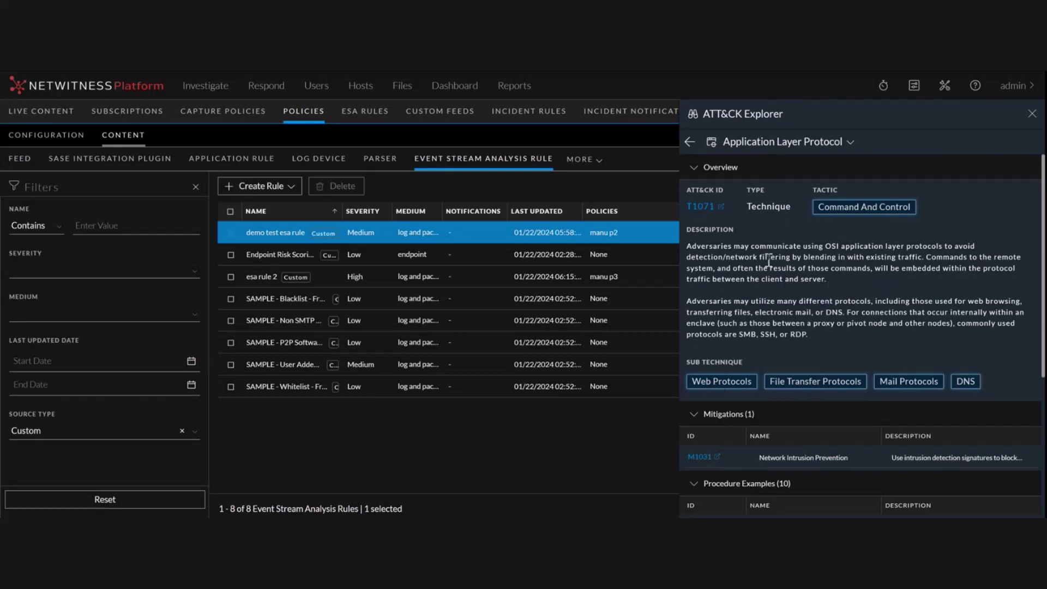
left_click(733, 380)
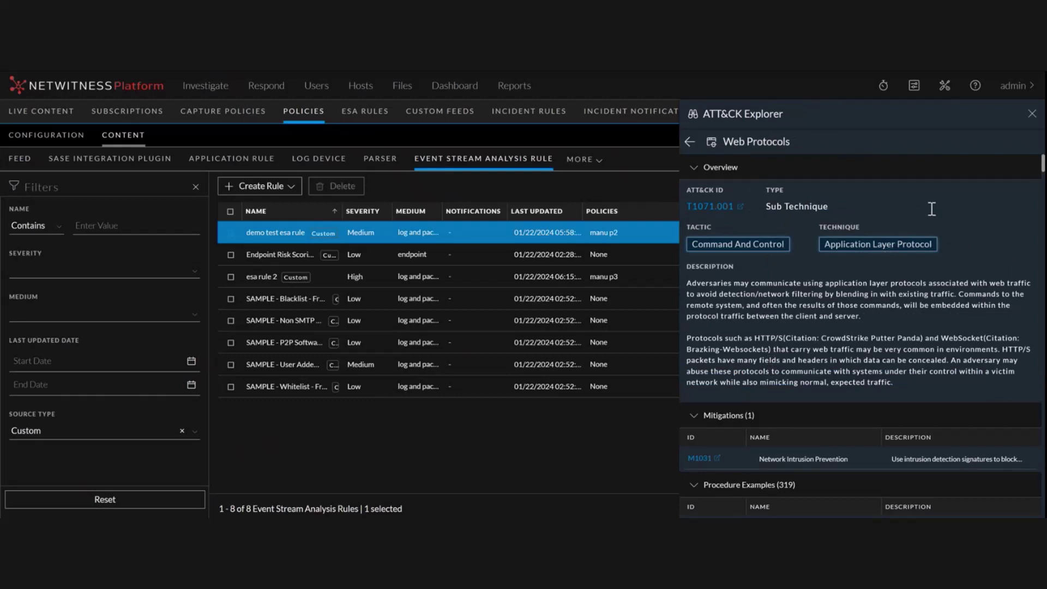
left_click(879, 244)
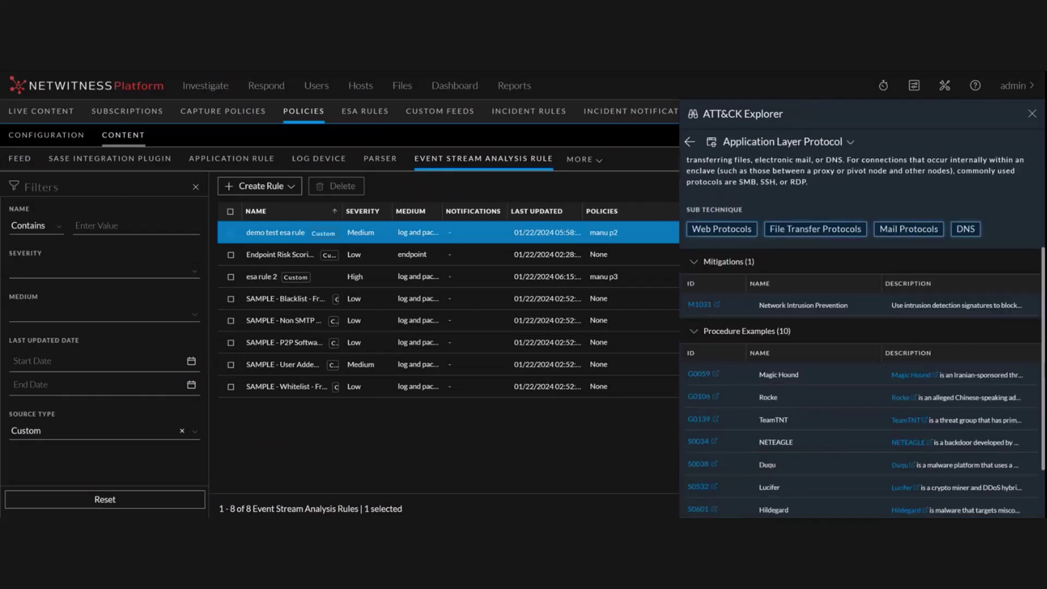
- Examine the description, sub-techniques, mitigations and procedure examples of the Application Layer Protocol technique
scroll(878, 244, "down", 3)
scroll(862, 336, "up", 1)
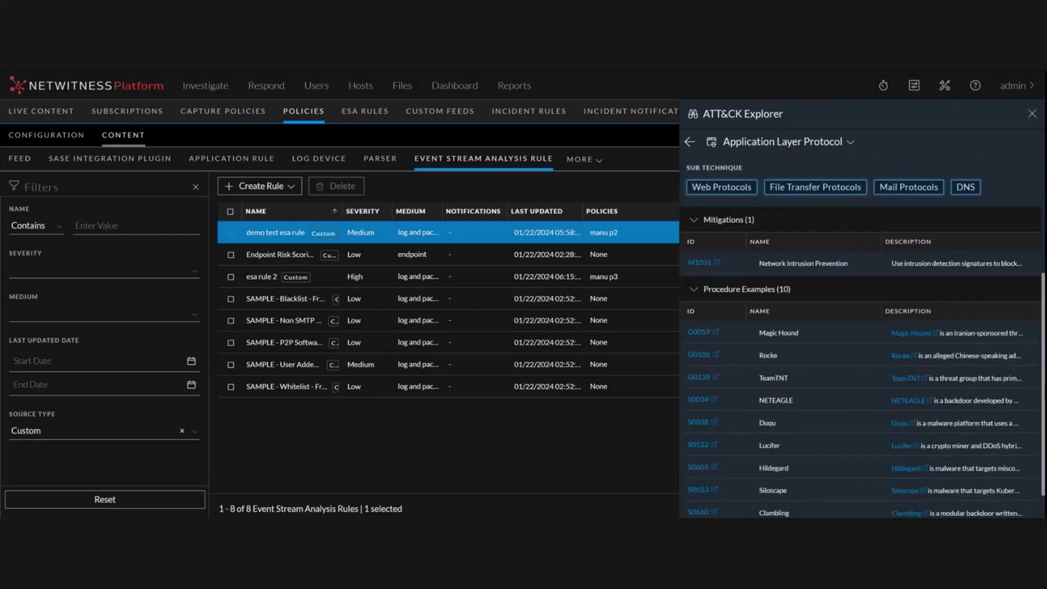
scroll(862, 336, "up", 5)
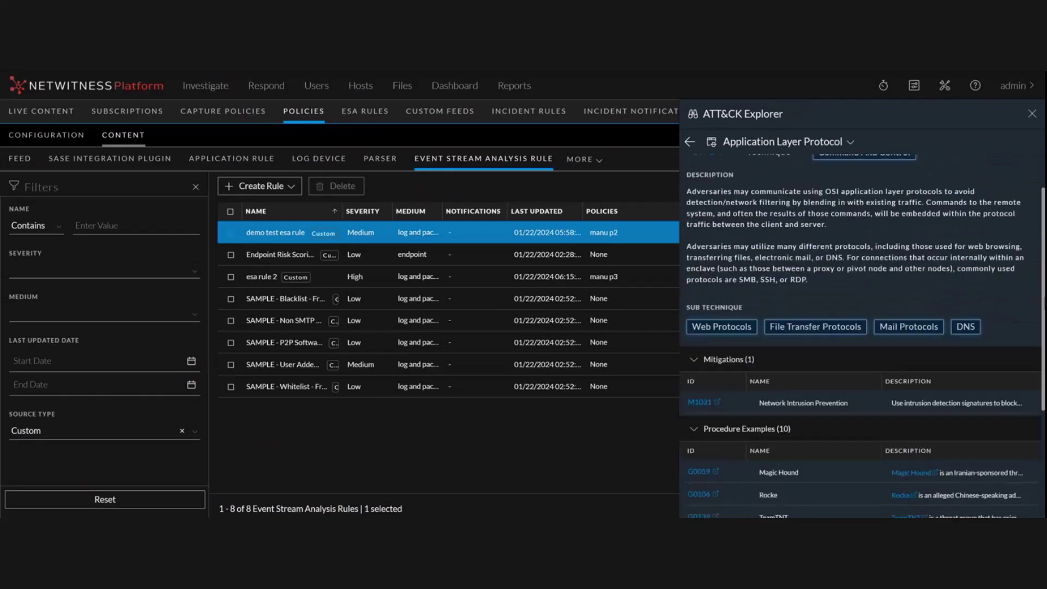
scroll(863, 336, "down", 6)
scroll(1043, 261, "up", 6)
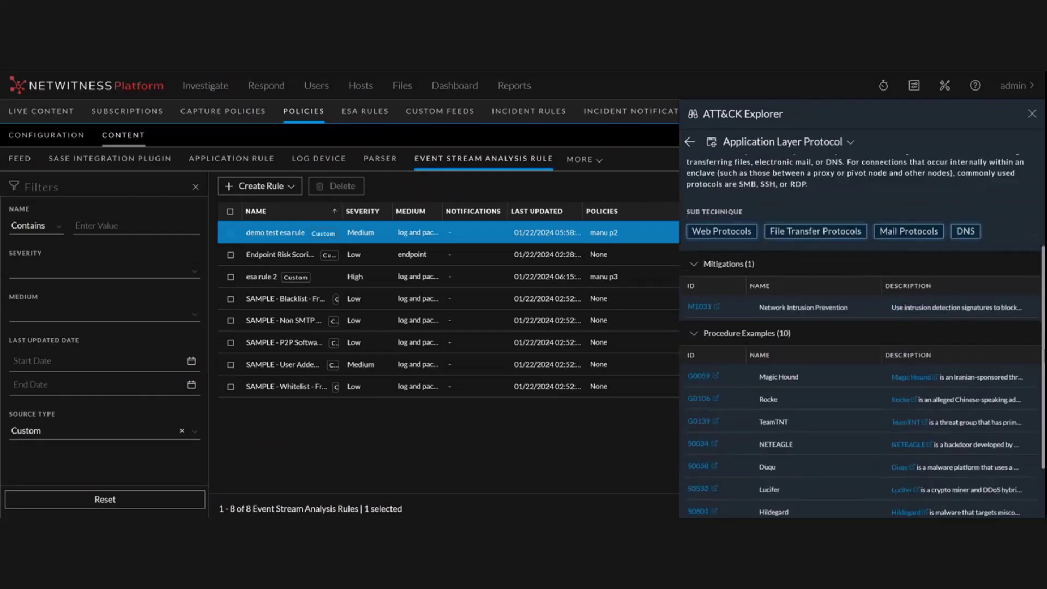
scroll(1044, 262, "down", 6)
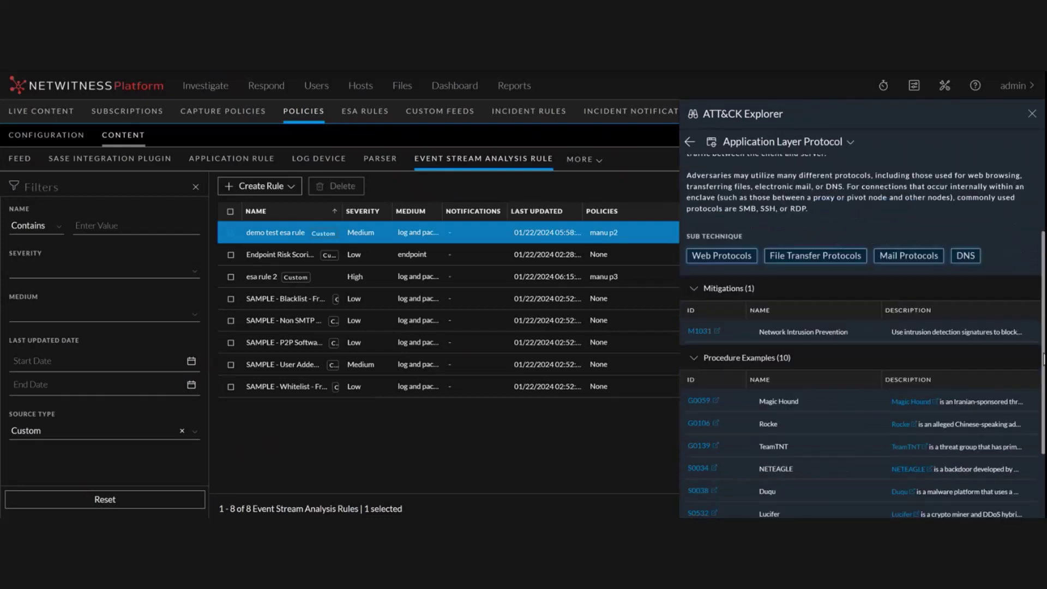
scroll(1033, 460, "up", 6)
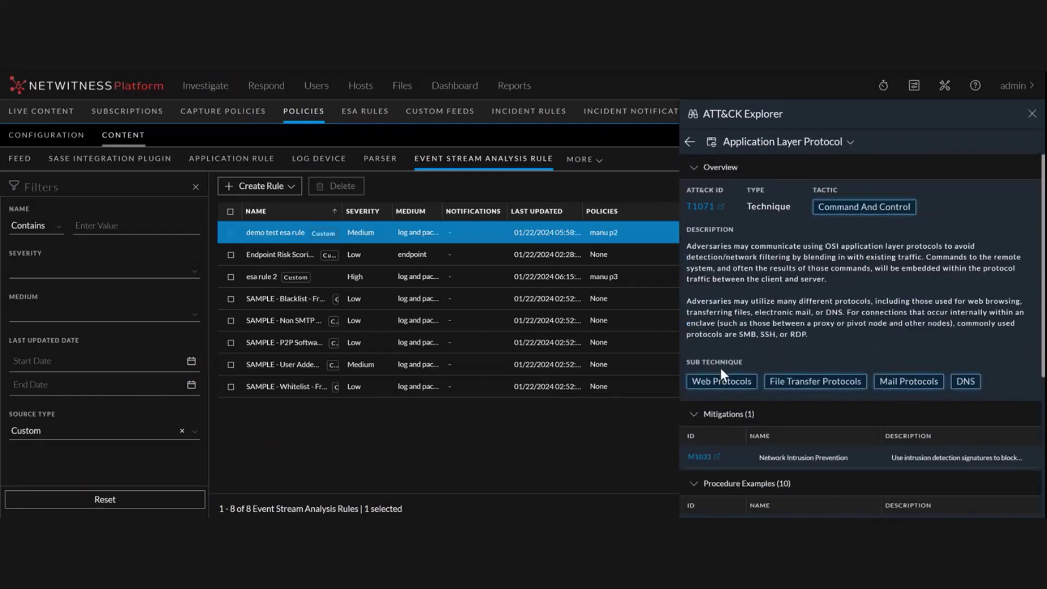
- View the T1071 technique page on the MITRE ATT&CK website, and return to the technique's details in ATT&CK Explorer
left_click(719, 212)
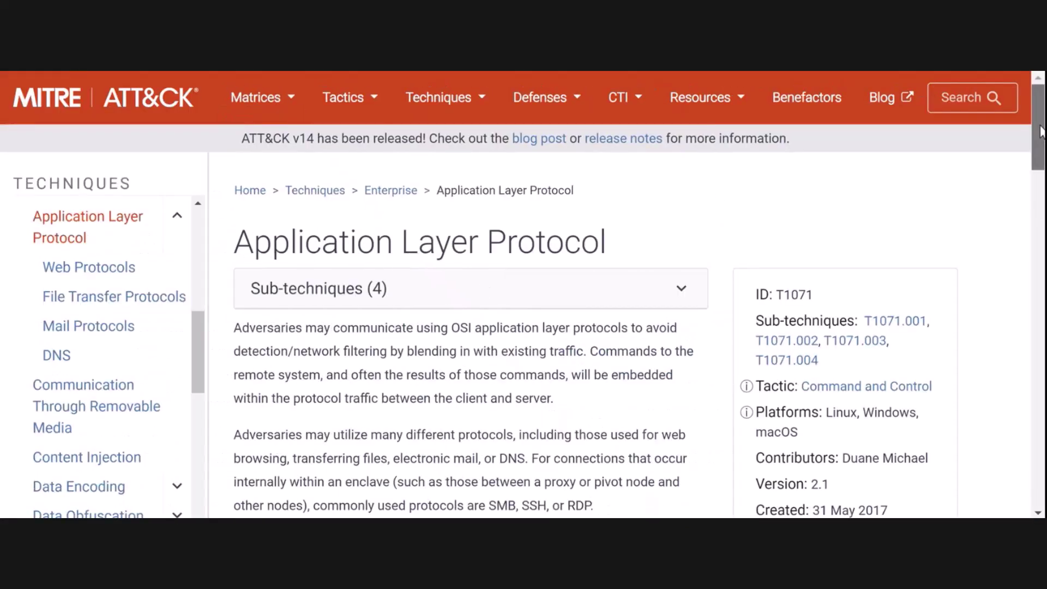
scroll(1030, 129, "down", 6)
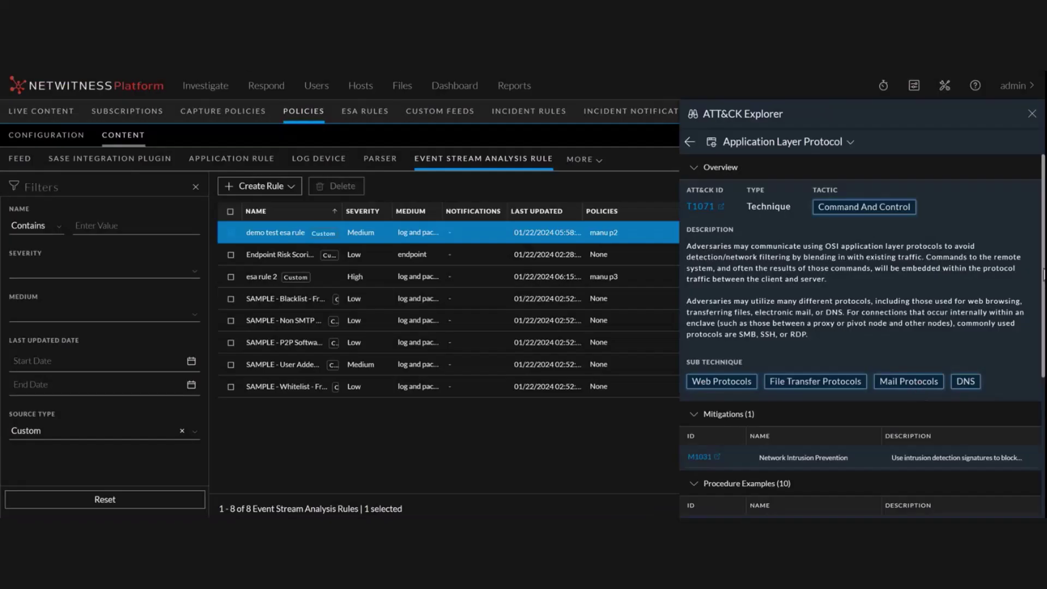
scroll(862, 355, "down", 4)
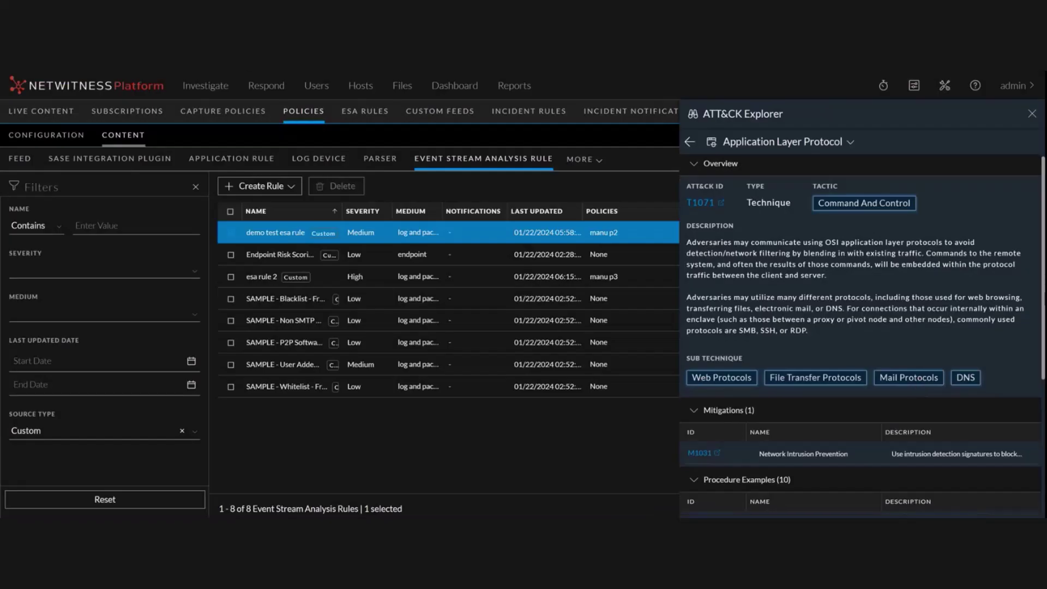
scroll(1035, 345, "up", 5)
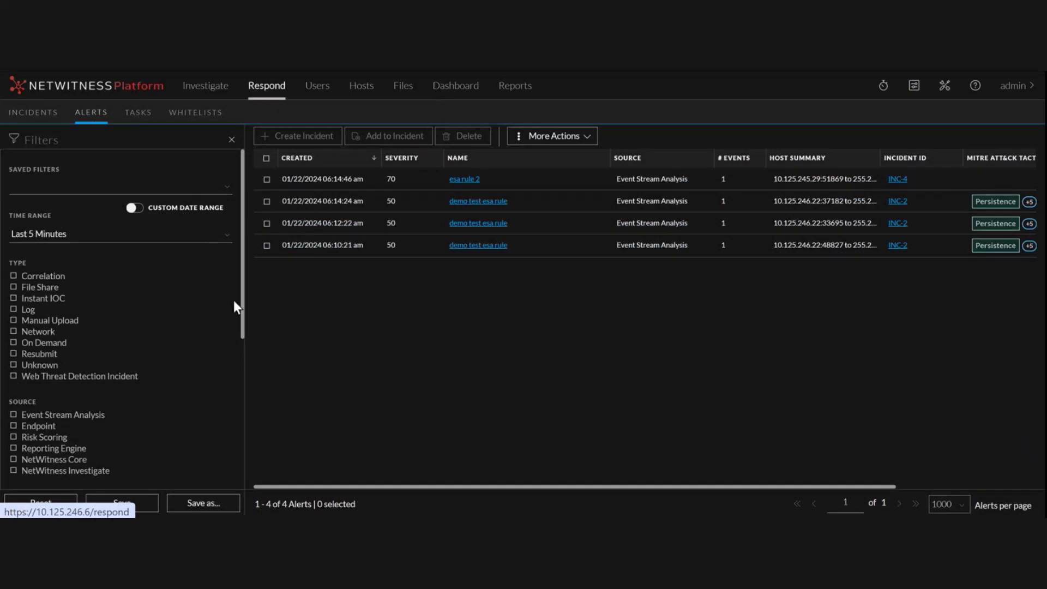
- Filter the Respond alerts to the Last Hour and view all MITRE ATT&CK tactics of the newest demo test esa rule alert
left_click(75, 234)
left_click(68, 323)
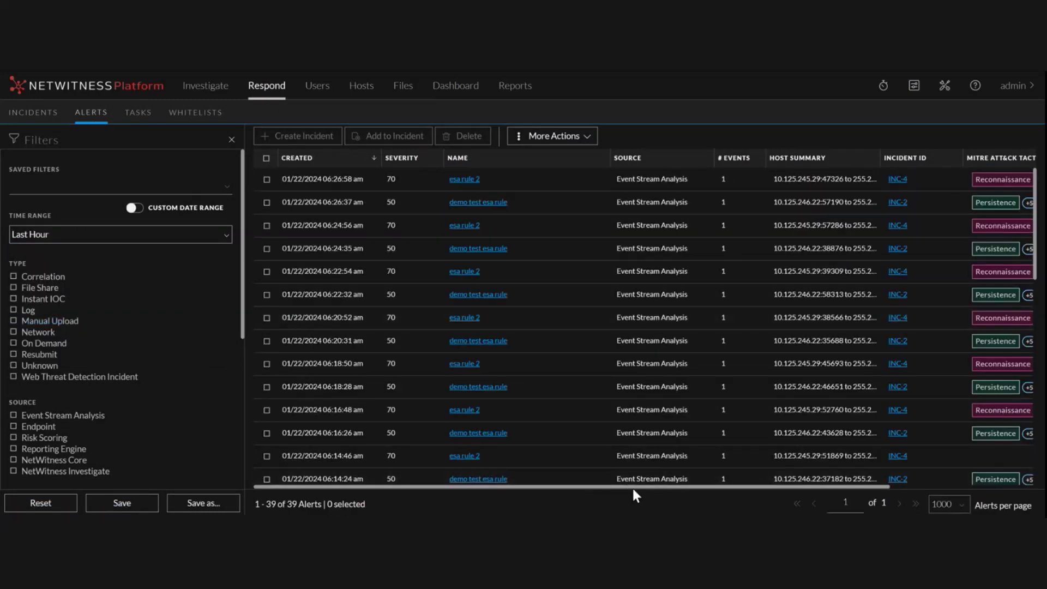
left_click_drag(640, 487, 744, 491)
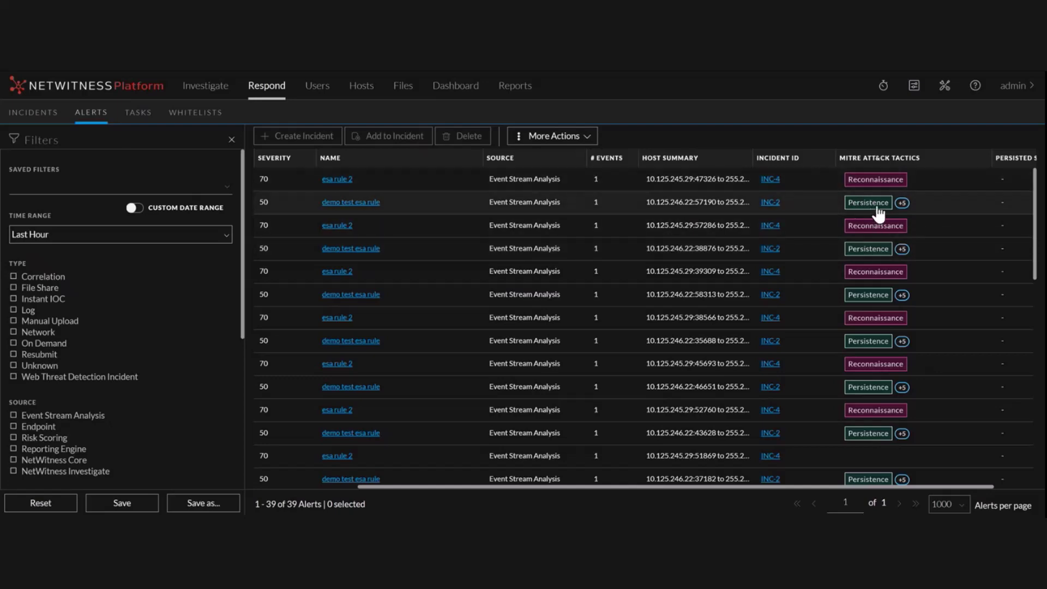
mouse_move(903, 203)
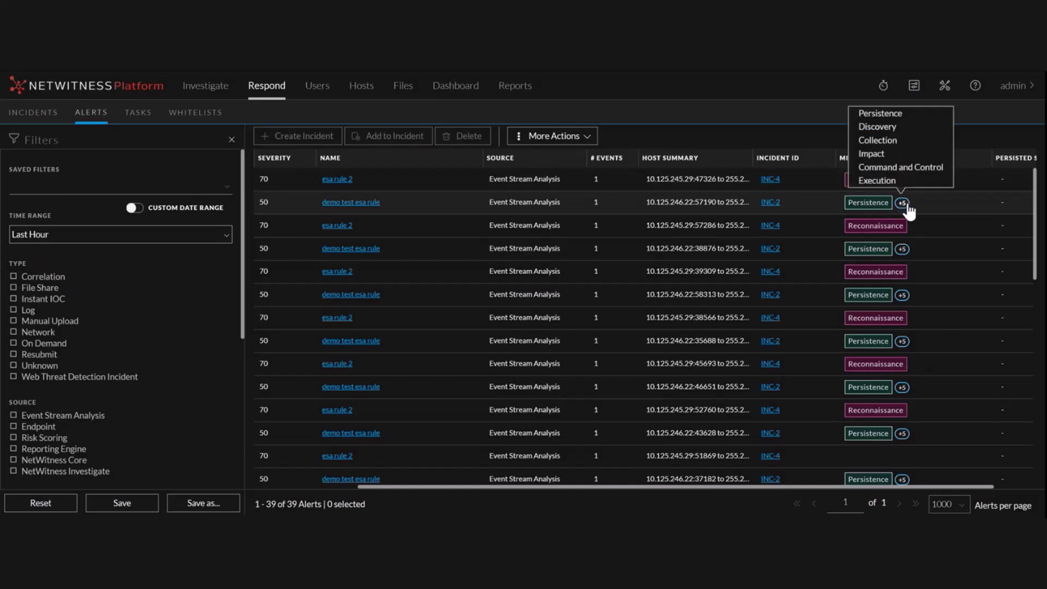
- Open the newest demo test esa rule alert's overview and look up its MITRE ATT&CK tactics in ATT&CK Explorer
left_click(807, 203)
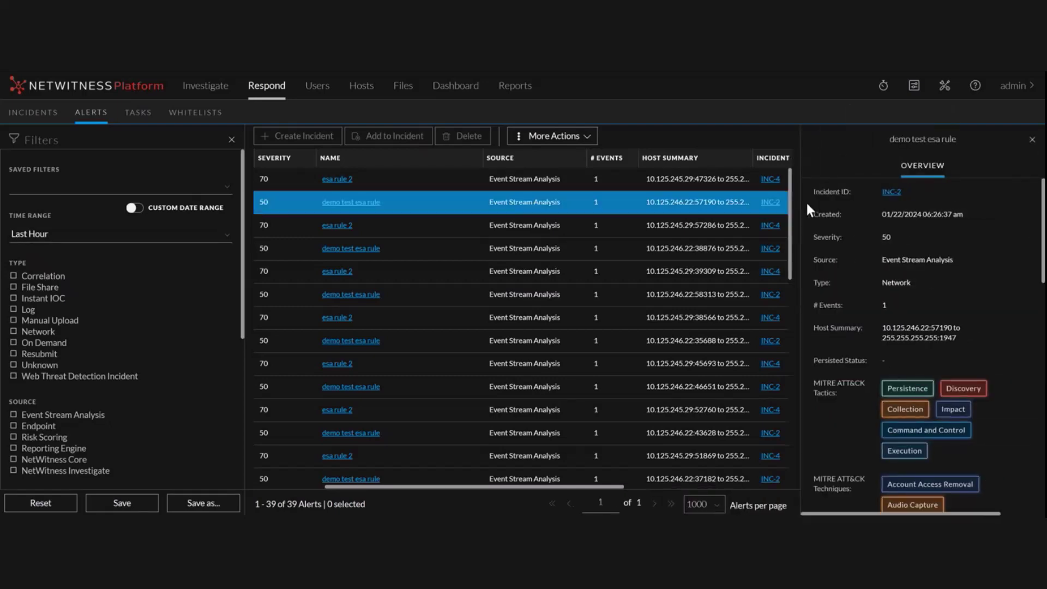
scroll(1033, 227, "down", 3)
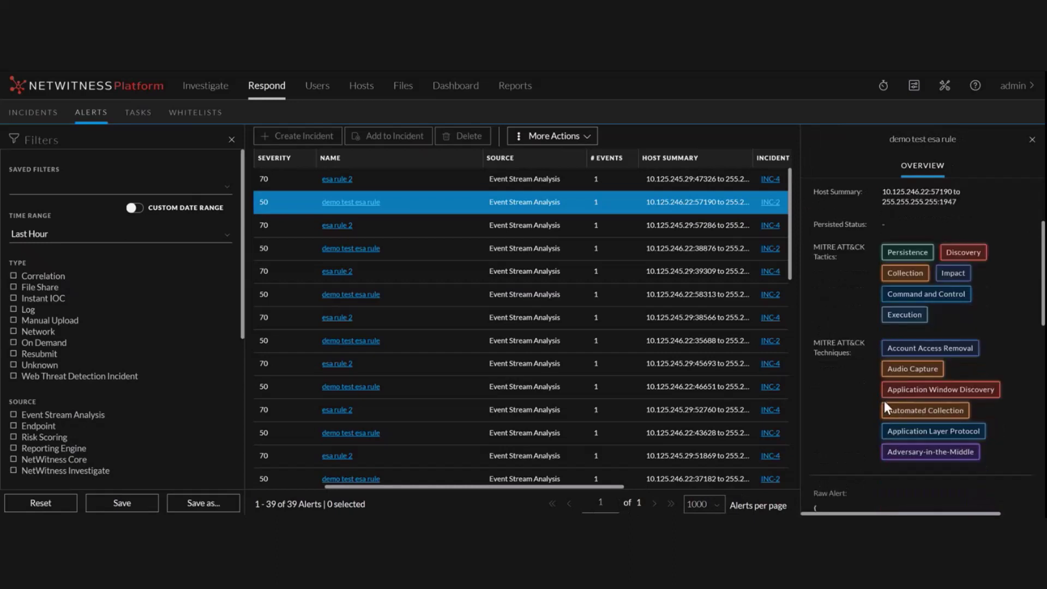
left_click(907, 253)
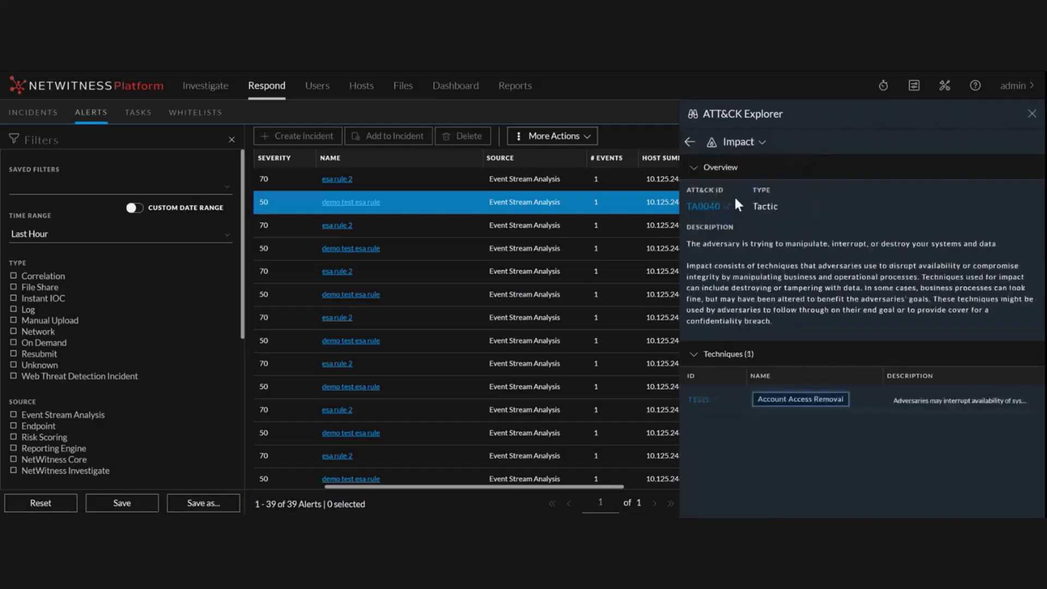
- Look up the Account Access Removal and Automated Collection techniques in ATT&CK Explorer, and close it and the alert overview
left_click(817, 401)
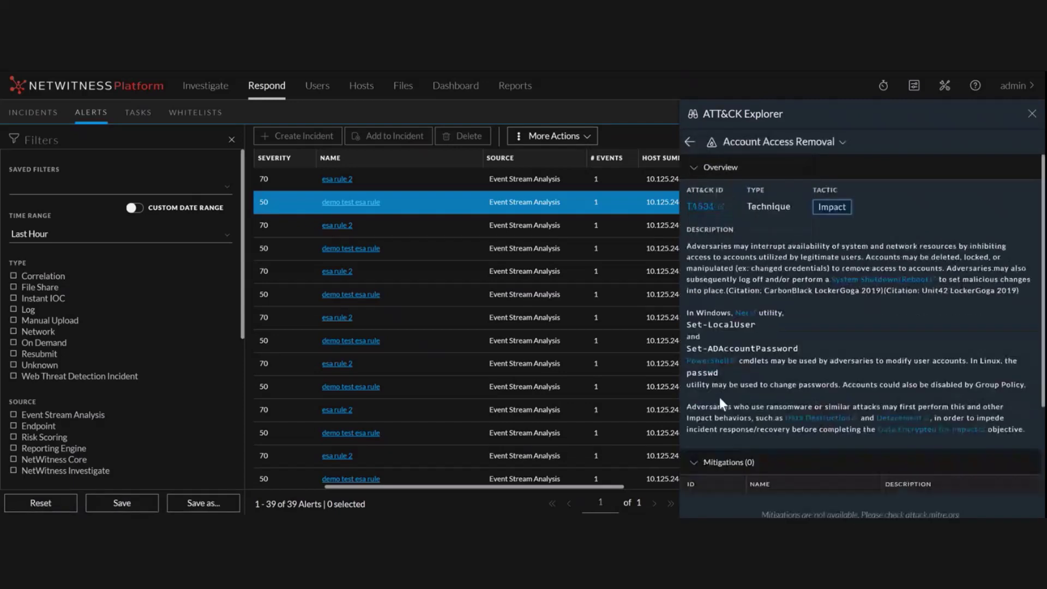
left_click(844, 143)
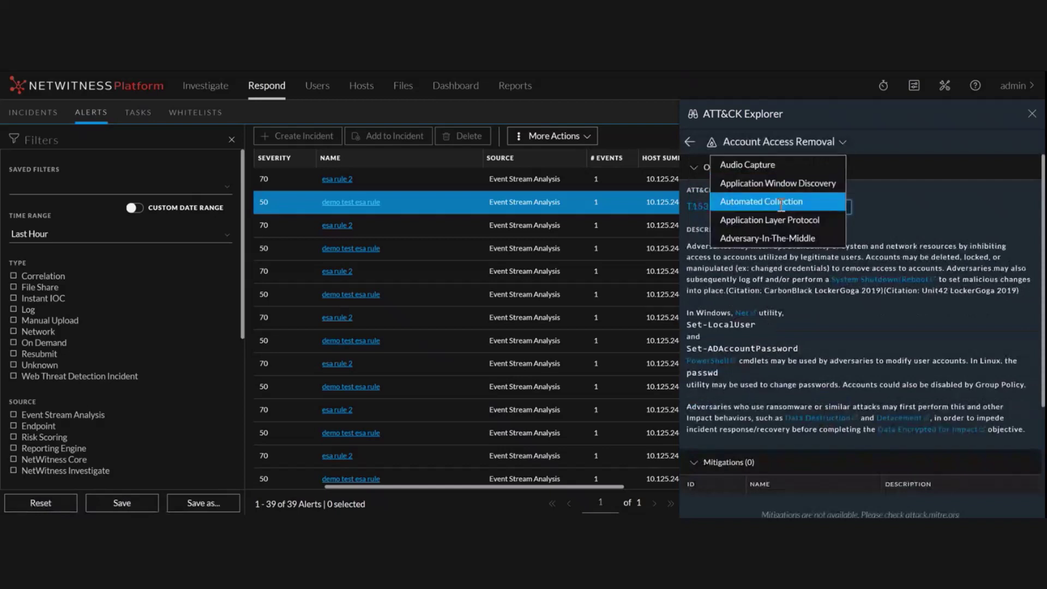
left_click(781, 204)
left_click_drag(1042, 226, 1031, 131)
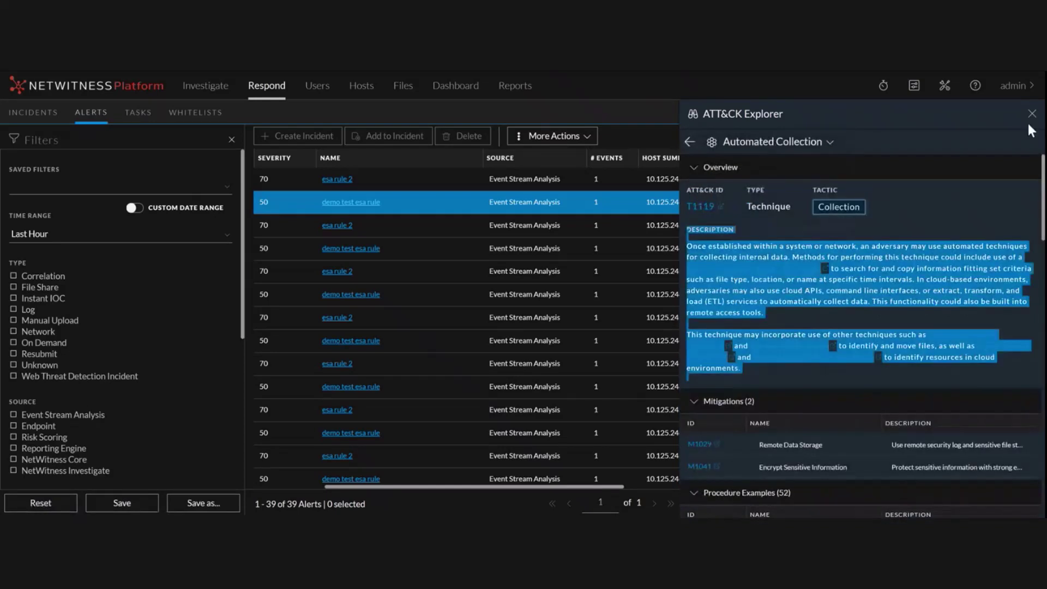
left_click(1032, 113)
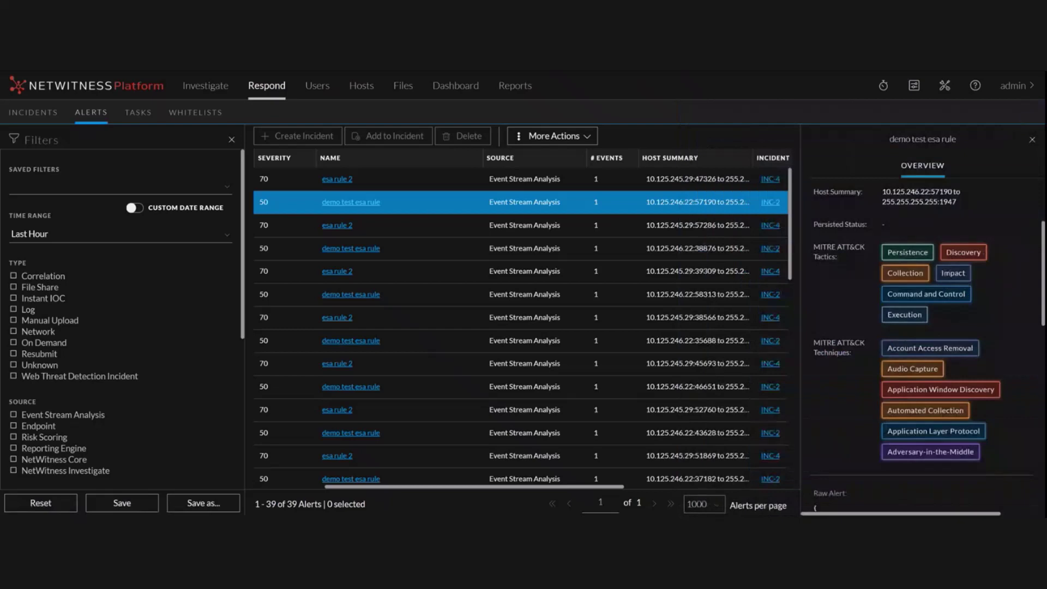
left_click(1032, 141)
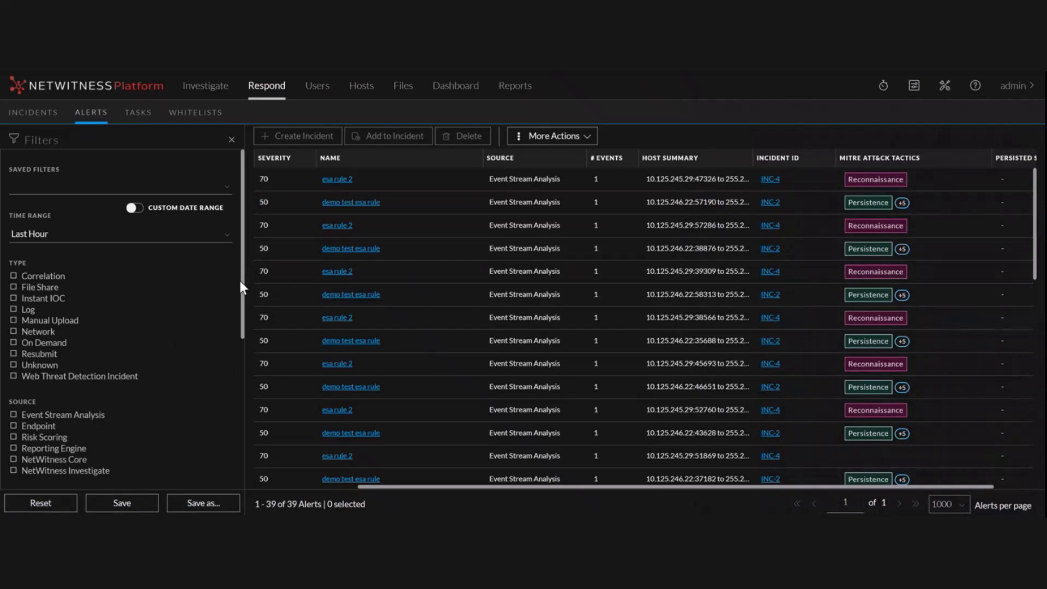
- View the MITRE ATT&CK tactic filter options for alerts and the event details of the newest demo test esa rule alert
left_click_drag(240, 281, 243, 431)
left_click(153, 415)
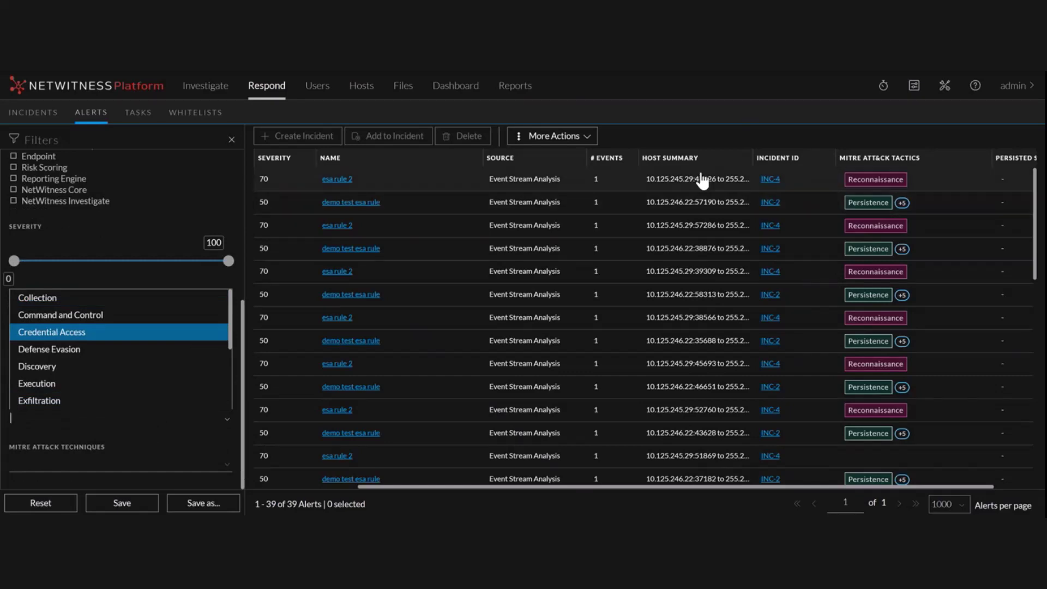
left_click(366, 202)
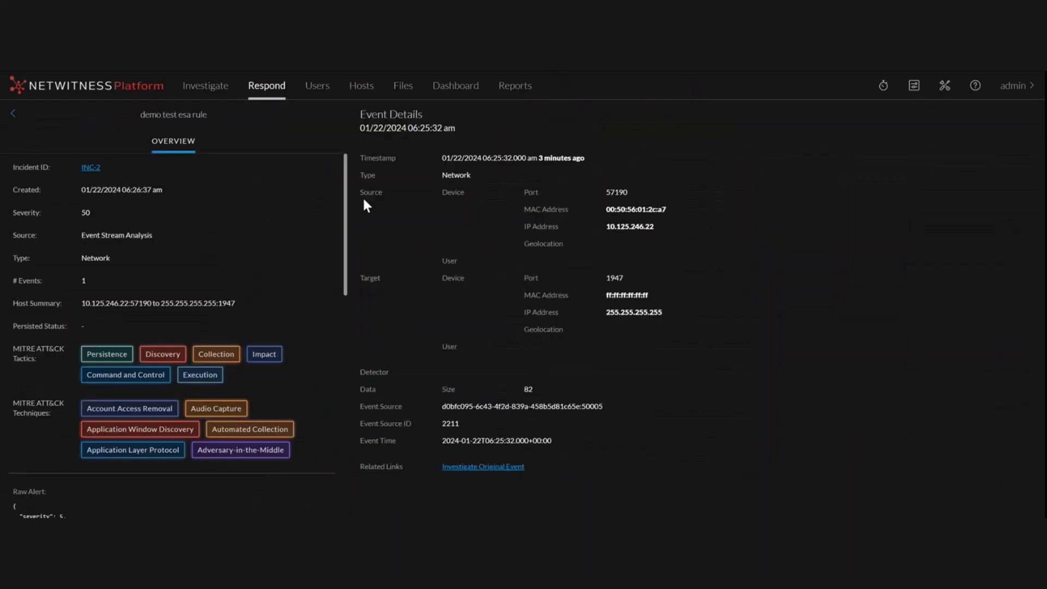
left_click(13, 114)
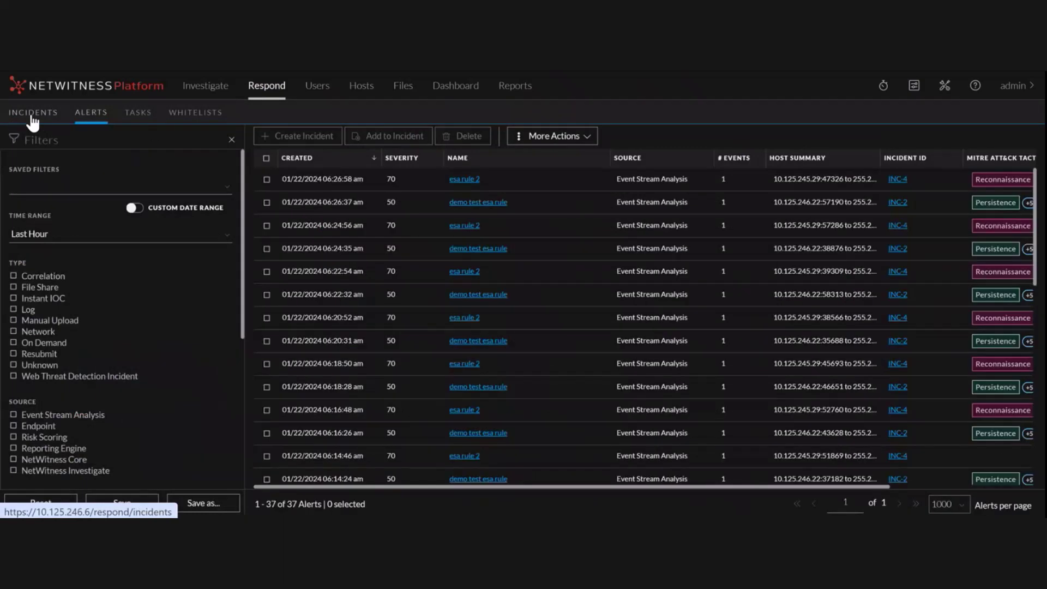
- Examine the MITRE ATT&CK tactics and techniques in the overview of incident INC-2 in the Respond incidents list
left_click(31, 116)
left_click_drag(758, 488, 777, 486)
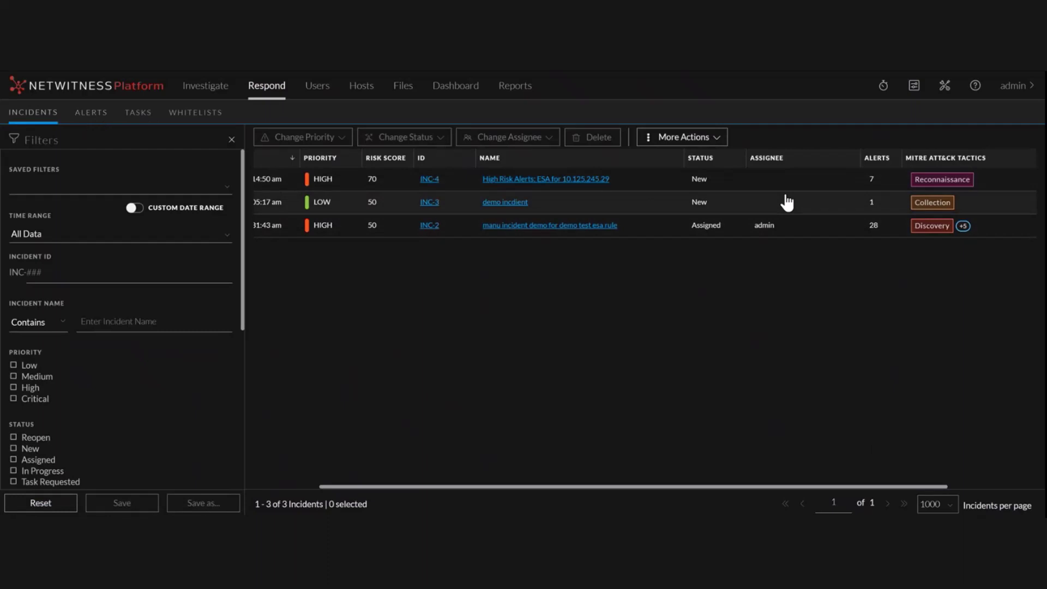
left_click(832, 225)
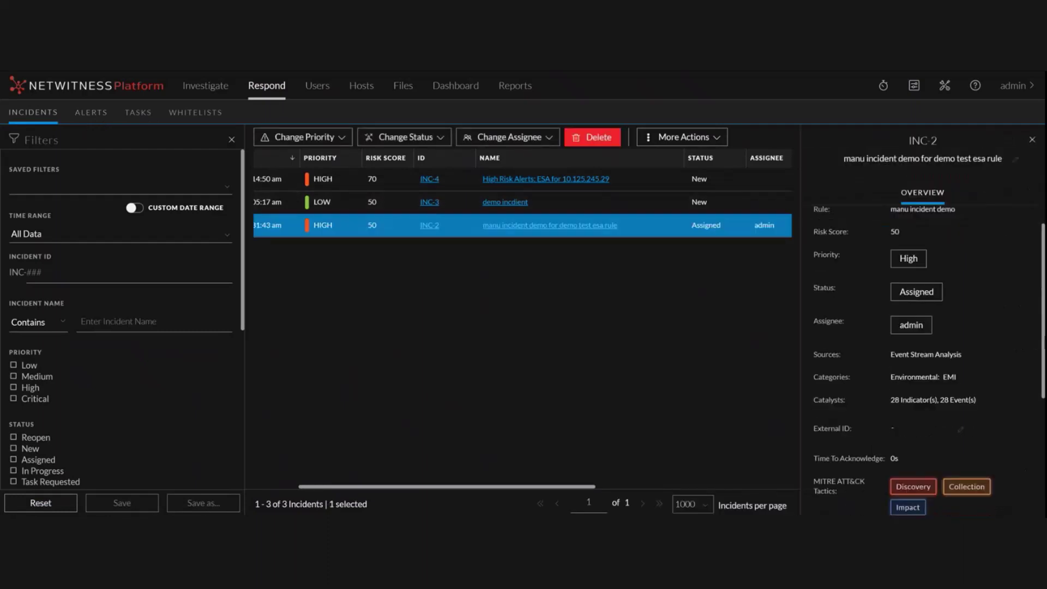
scroll(879, 339, "down", 5)
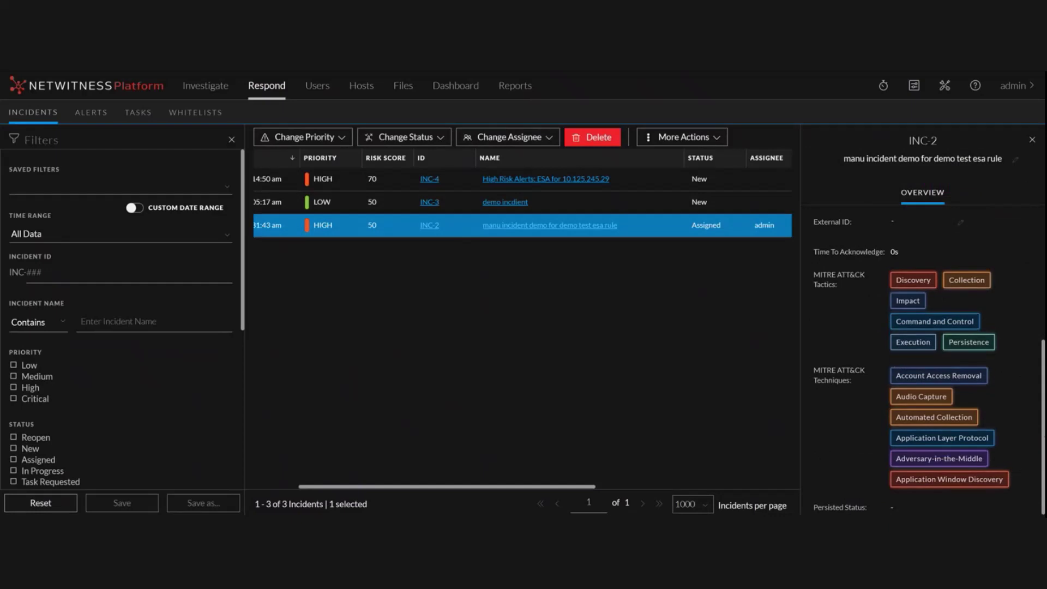
left_click(1032, 141)
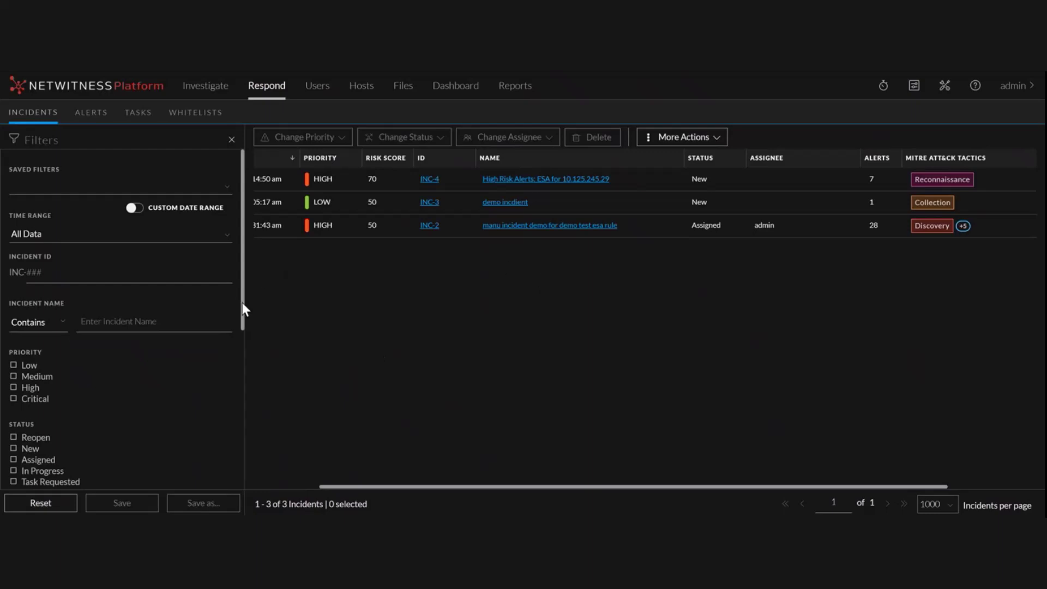
- Filter the incidents by the Reconnaissance MITRE ATT&CK tactic, and reset the filters
left_click_drag(244, 310, 241, 433)
left_click(159, 368)
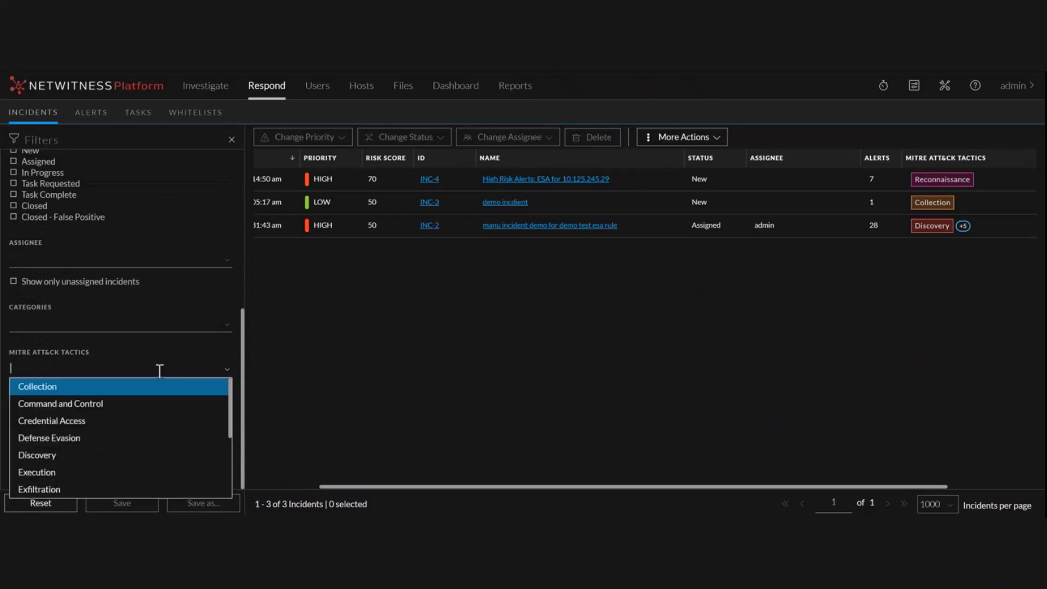
left_click(159, 370)
left_click(159, 370)
type("re")
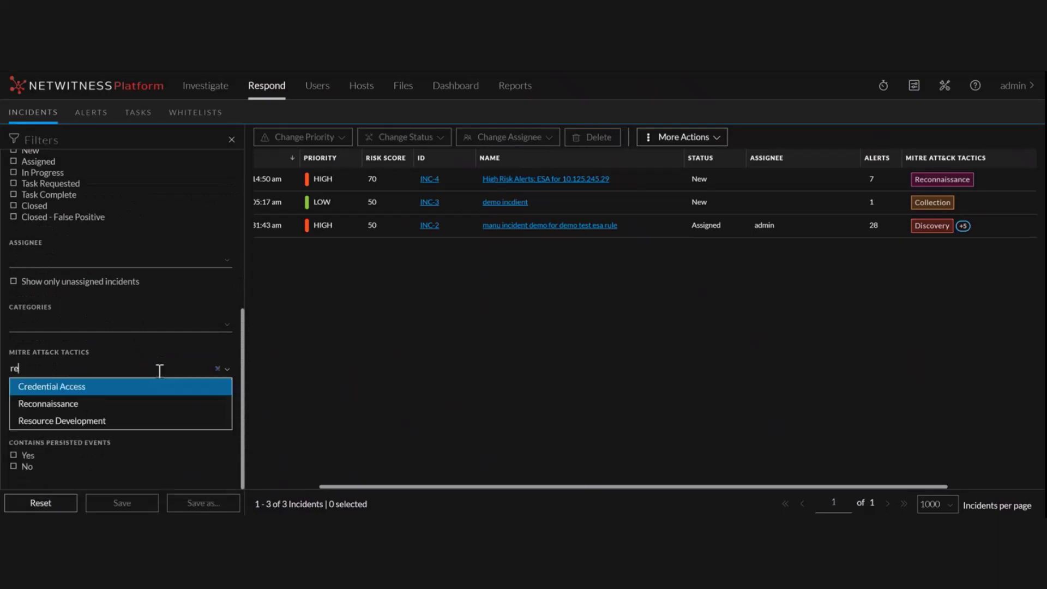
key("Down")
key("Return")
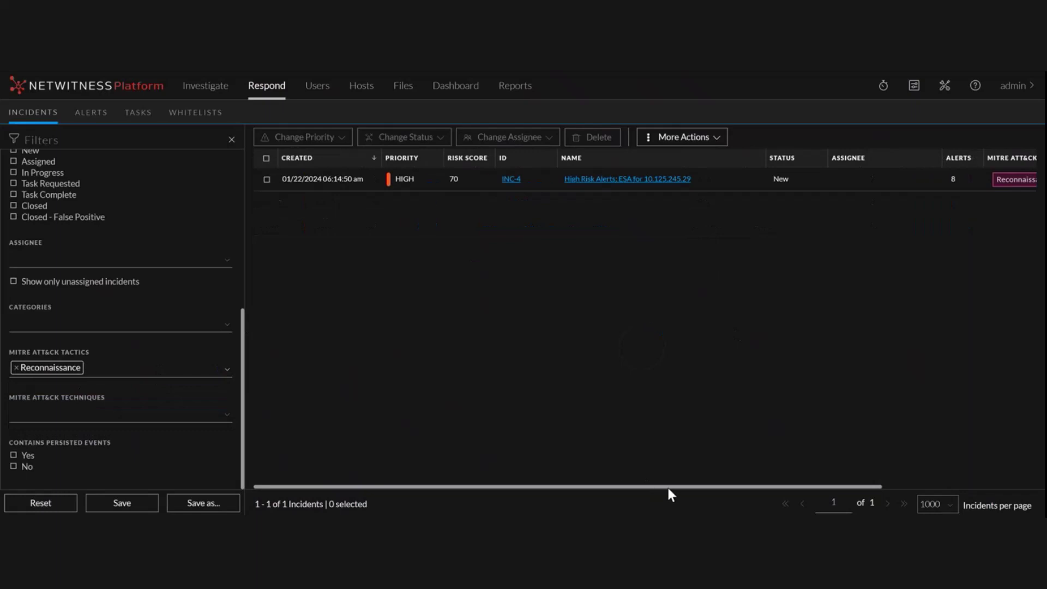
left_click(57, 507)
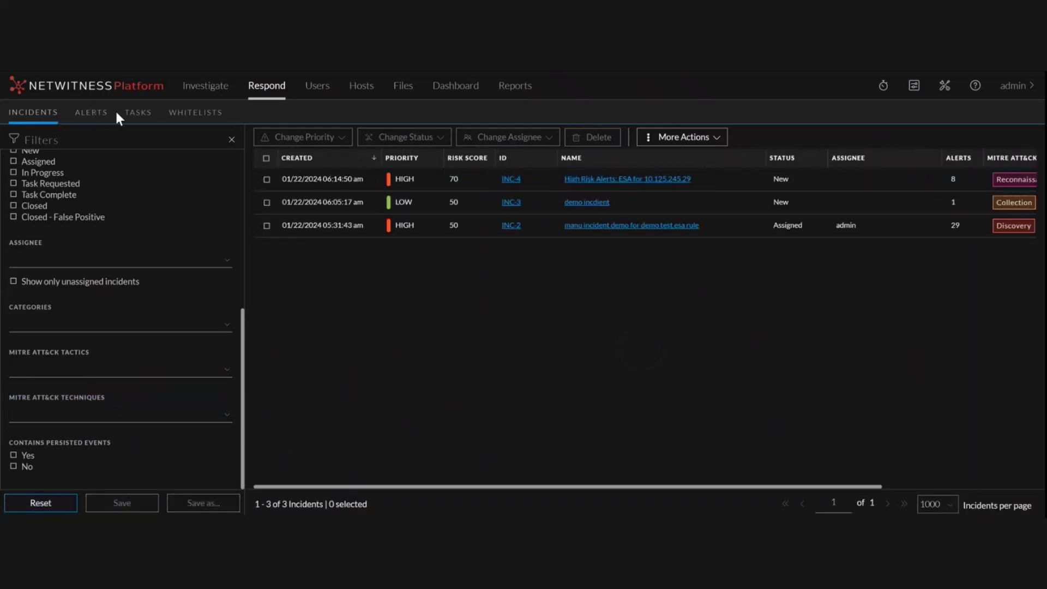
- Create a report with the default name for the newest esa rule 2 alert and examine its tactics and techniques
left_click(86, 121)
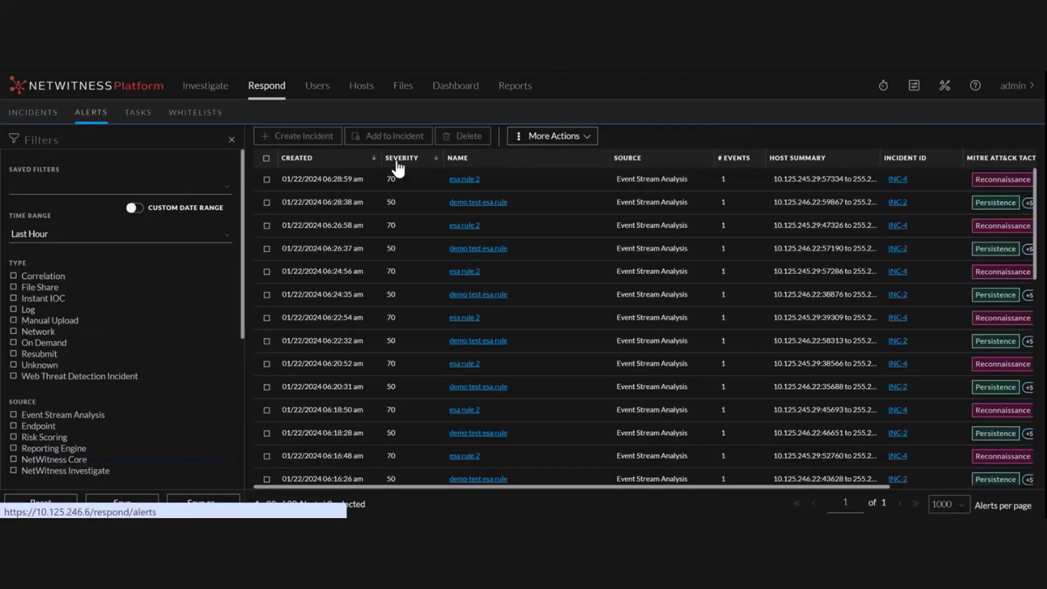
left_click(399, 172)
left_click(589, 136)
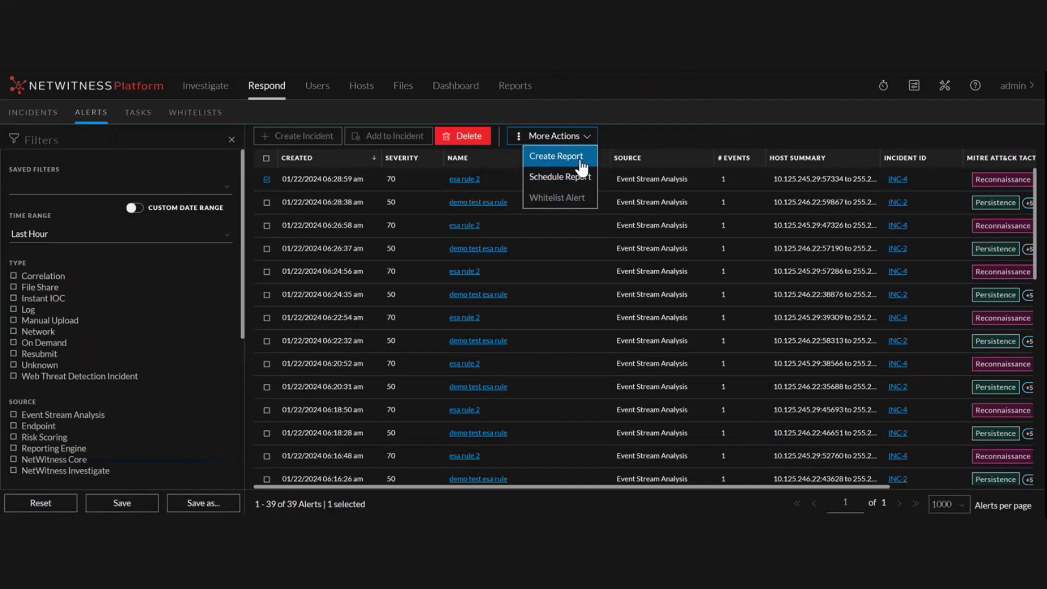
left_click(582, 162)
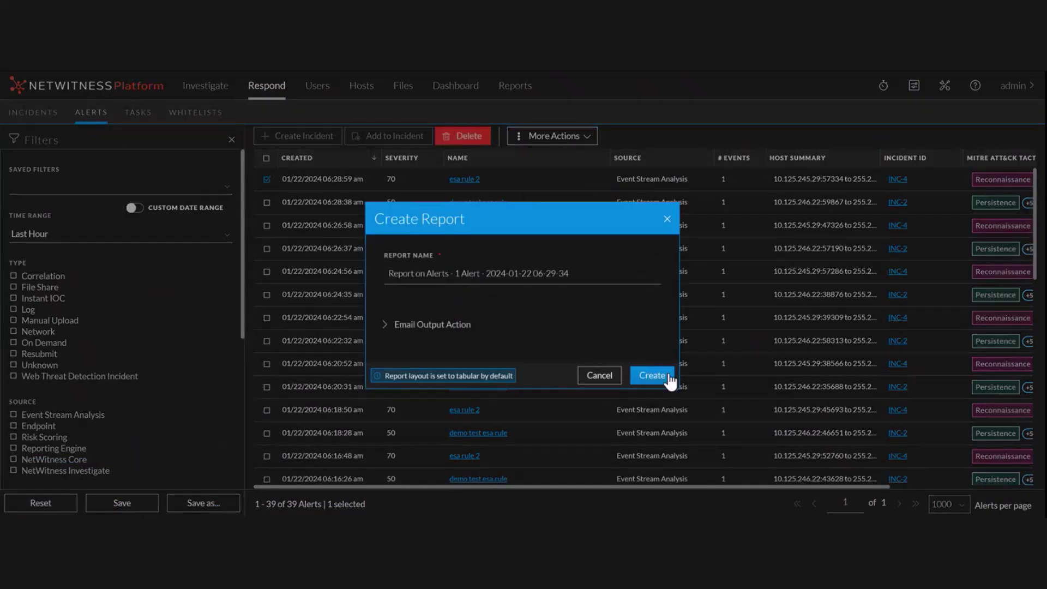
left_click(668, 376)
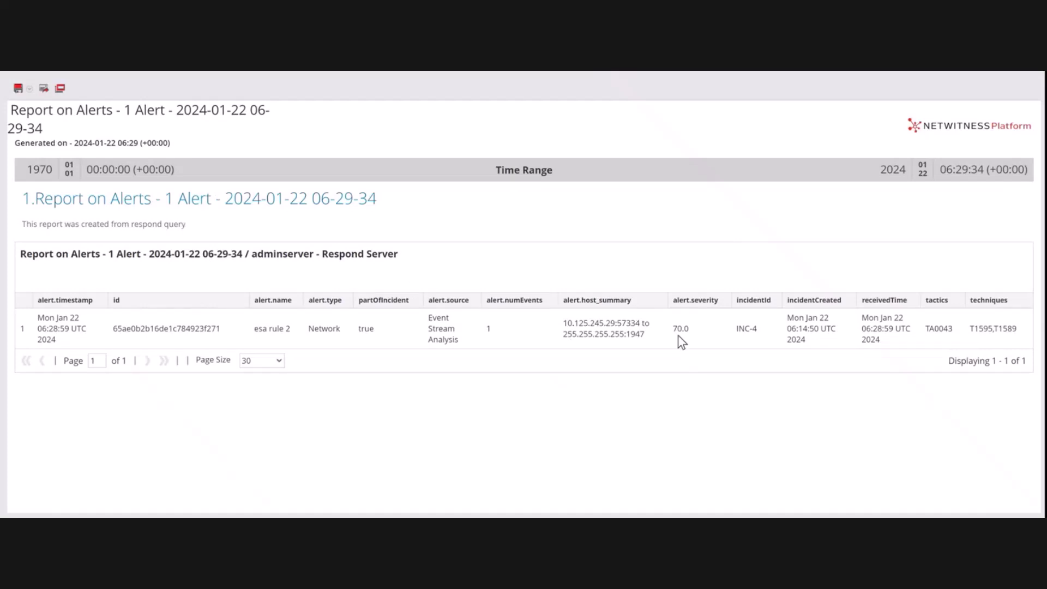
left_click_drag(930, 329, 1023, 340)
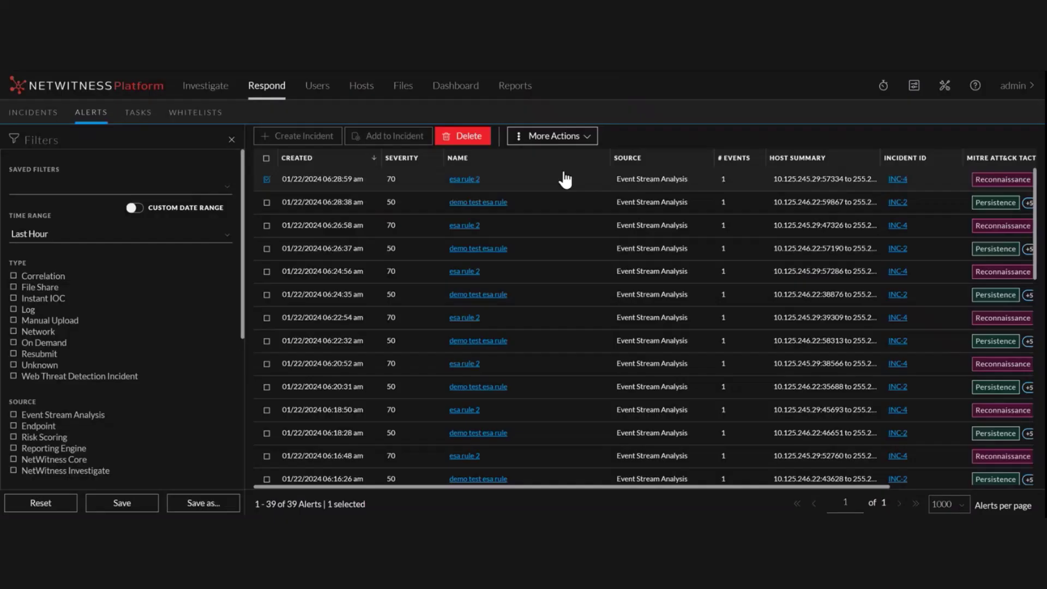
- View the additional actions for the selected alert, and for incident INC-4 in the incidents list
left_click(553, 136)
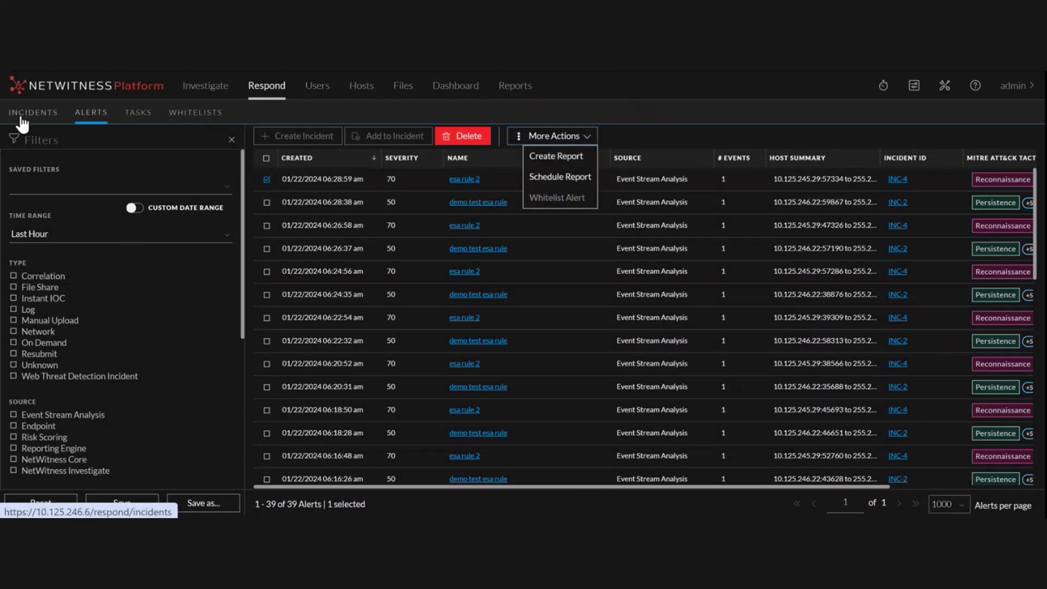
left_click(33, 111)
left_click(267, 179)
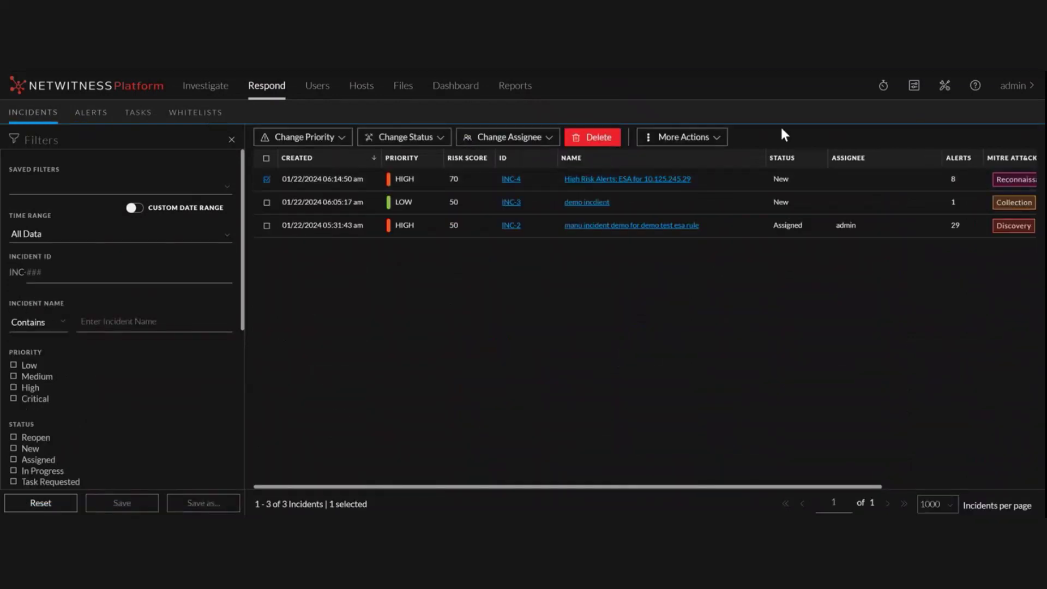
left_click(715, 139)
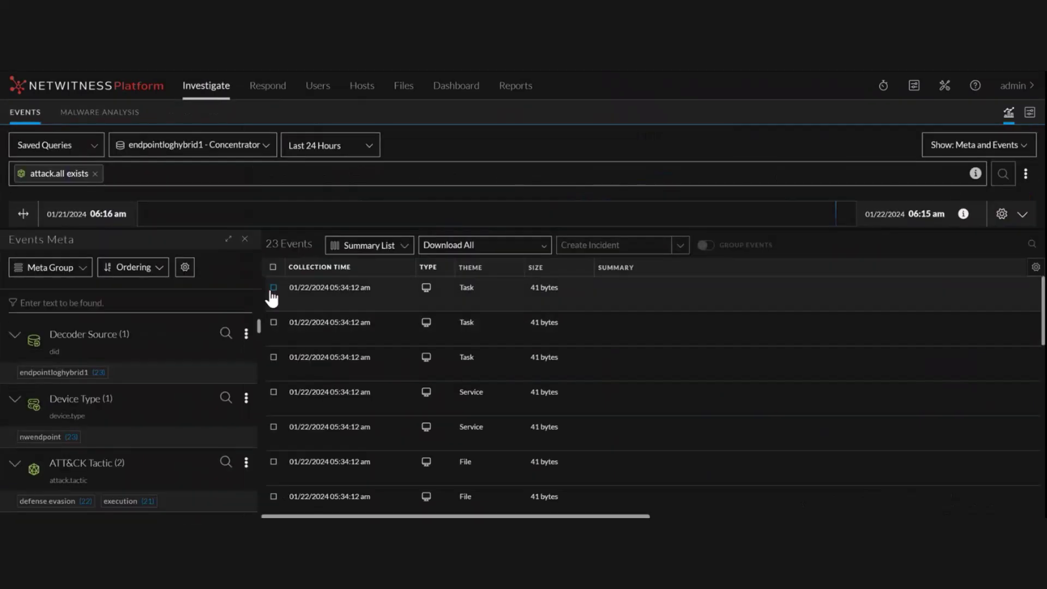
- Start an incident named "demo 100" from the first event of the attack.all exists query in Investigate
left_click(273, 290)
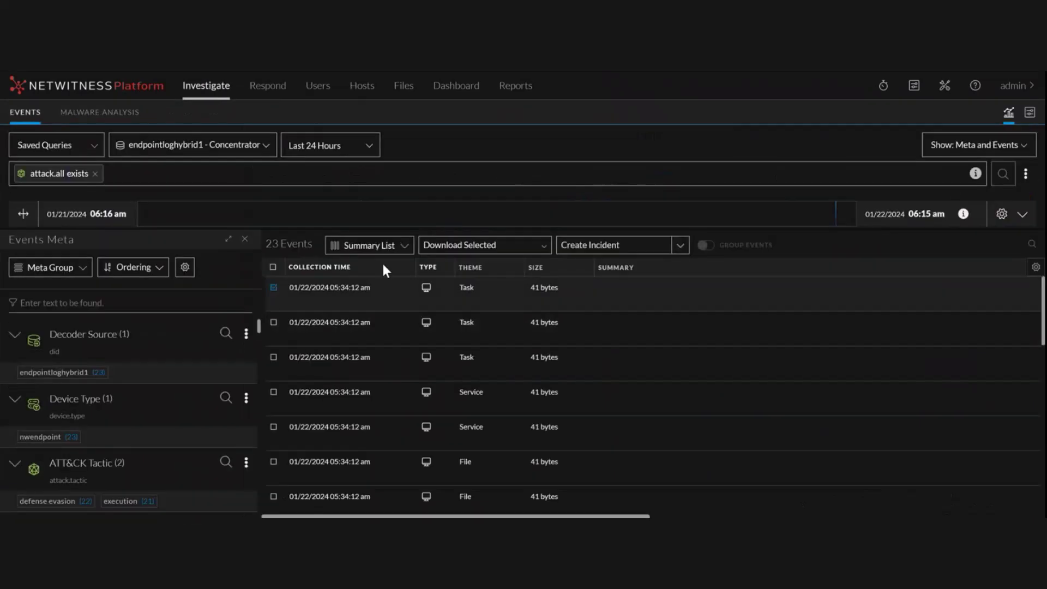
left_click(616, 252)
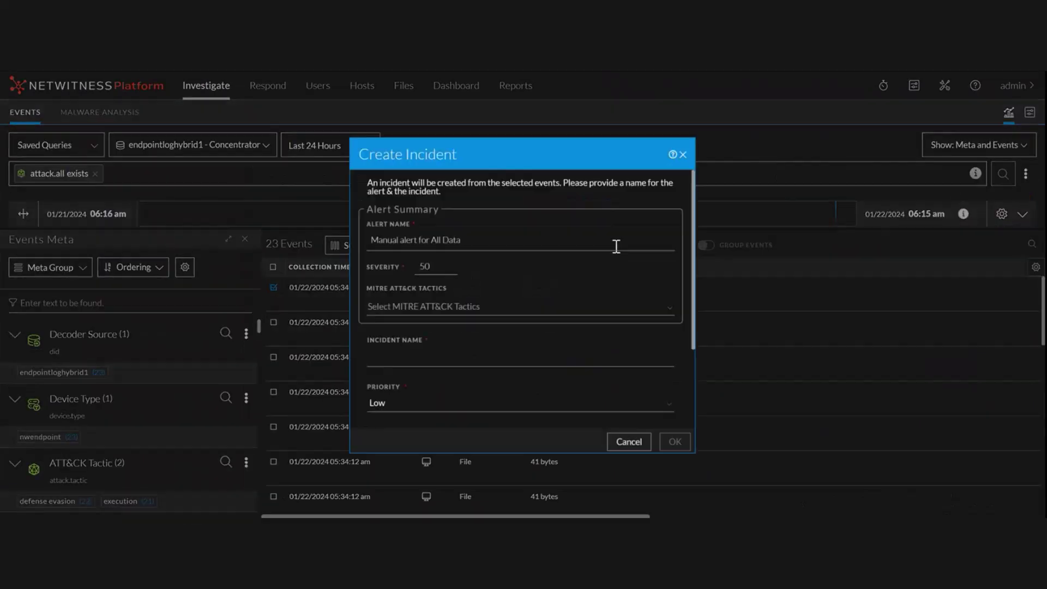
left_click(459, 356)
type("demo 1")
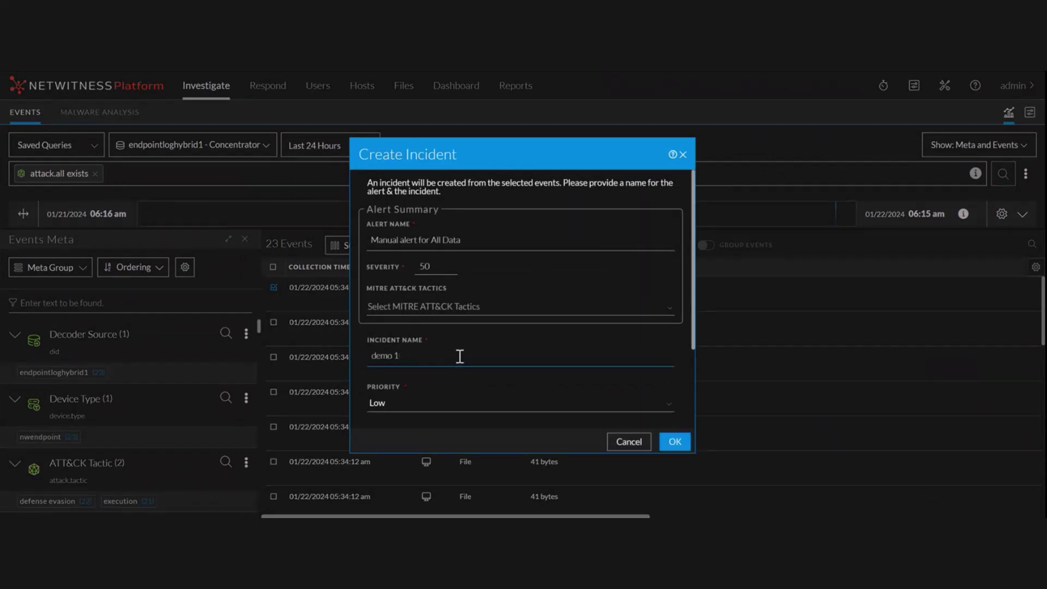
type("00")
- Assign the Collection tactic and the Adversary-in-the-Middle technique to the incident's alert, and create the incident
left_click(426, 306)
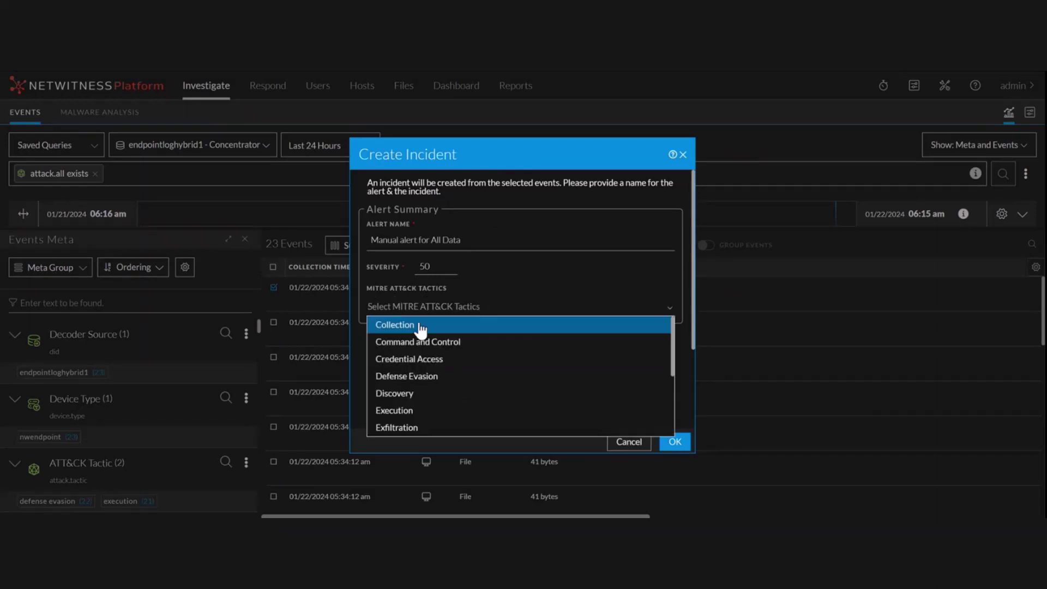
left_click(429, 324)
left_click(430, 355)
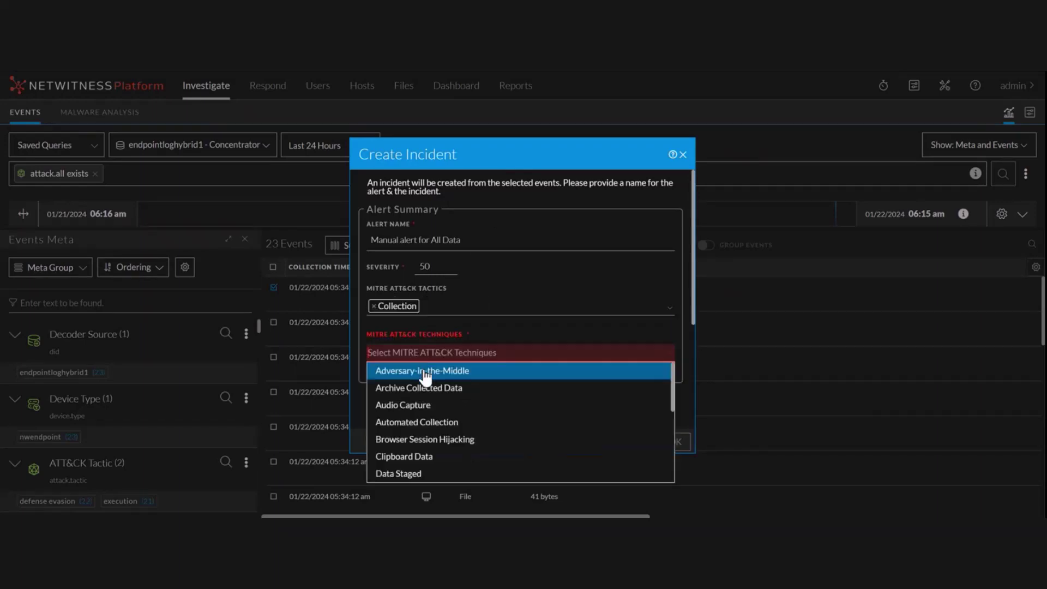
left_click(427, 371)
left_click(676, 442)
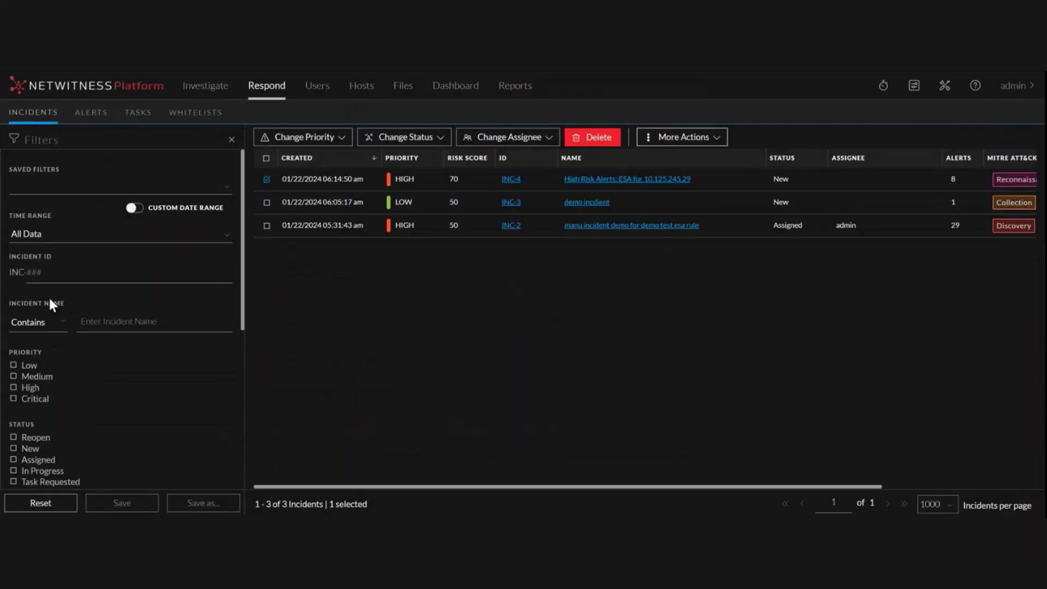
- Check the MITRE ATT&CK tactic of the demo 100 incident in Respond, and select the demo 100 alert
double_click(30, 366)
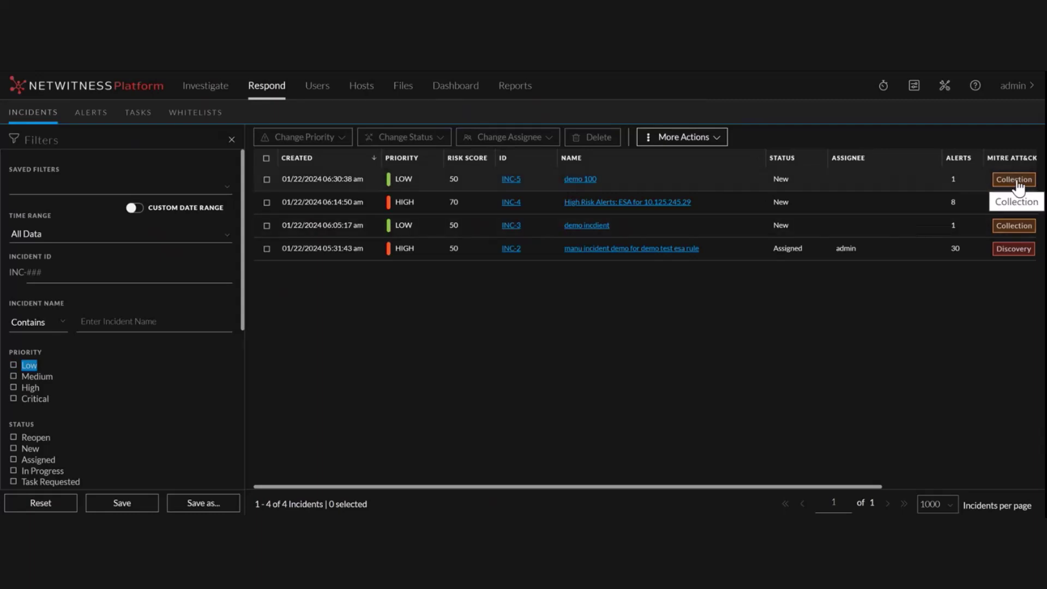
left_click(88, 118)
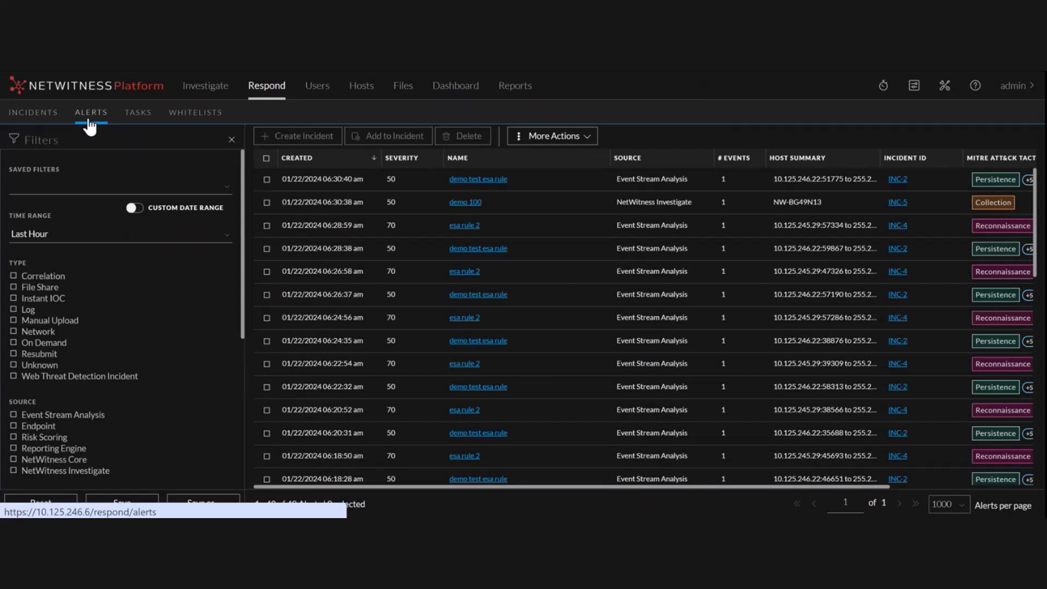
left_click(519, 203)
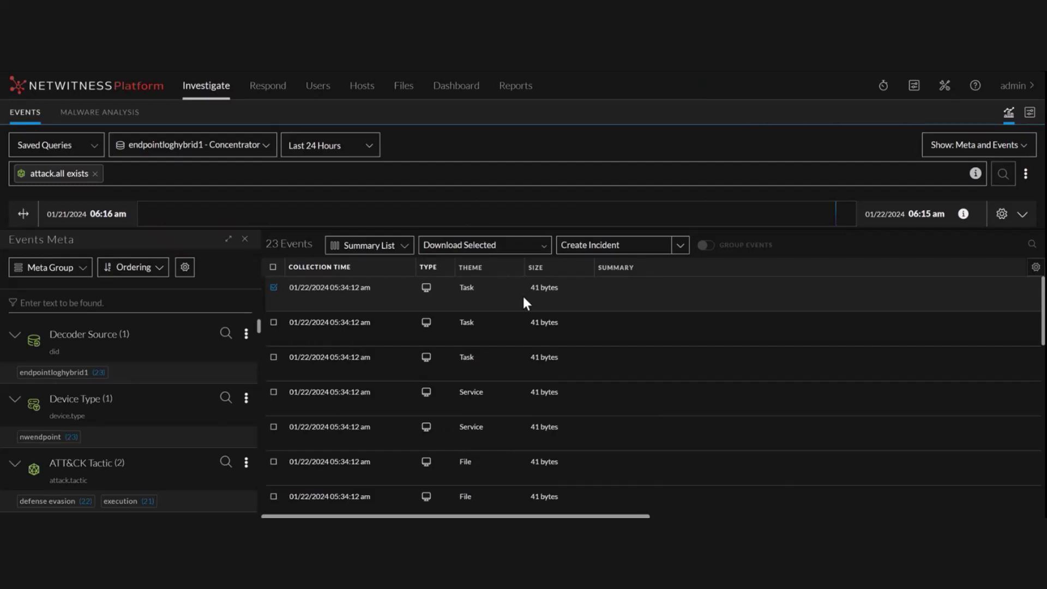
- Deselect the first event and start a future alert from the attack.all exists query
left_click(274, 287)
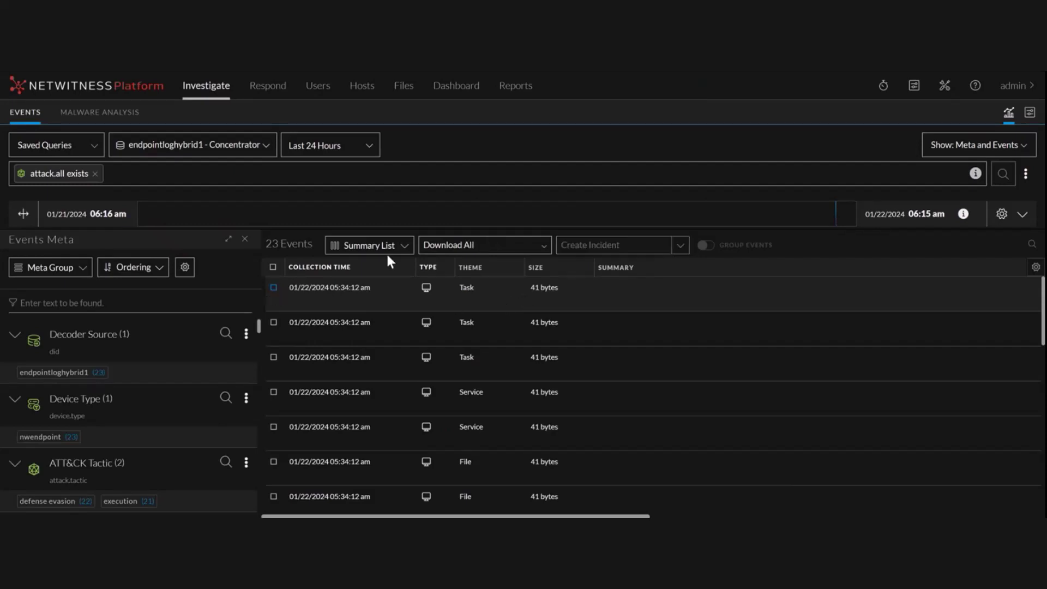
left_click(1026, 176)
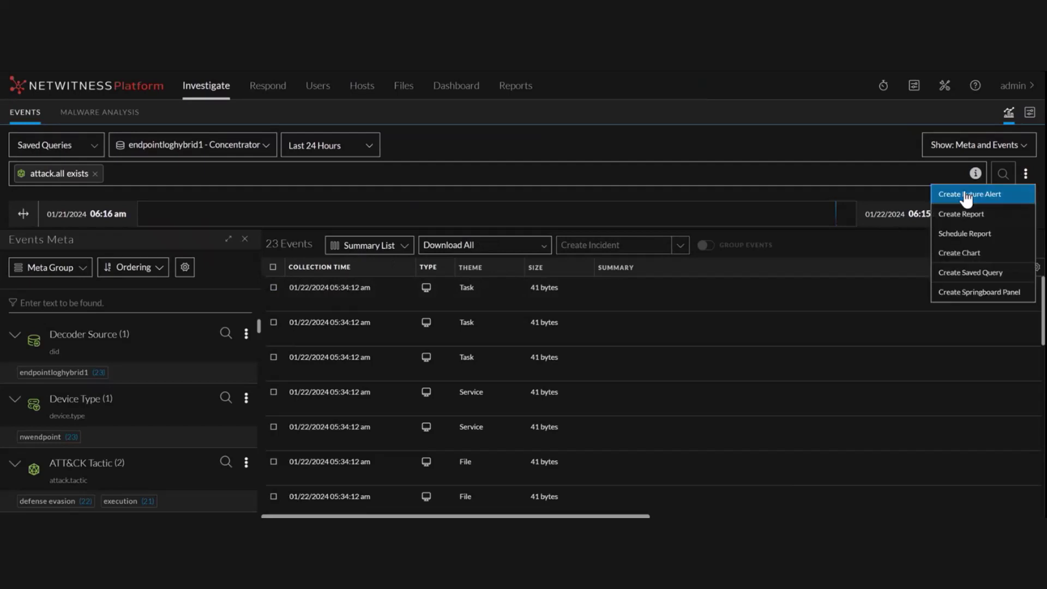
left_click(967, 197)
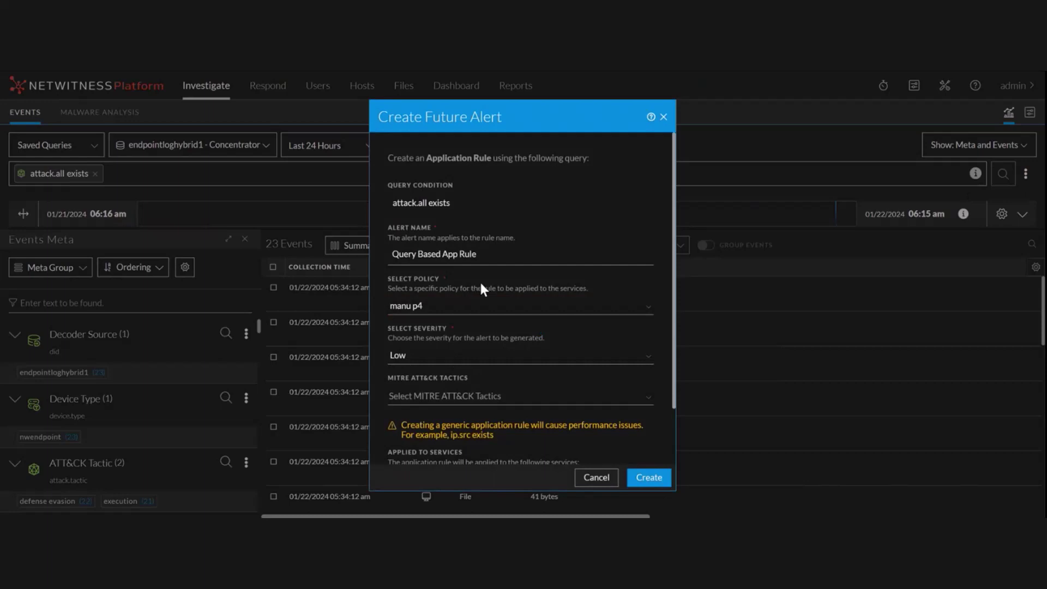
left_click_drag(673, 365, 667, 426)
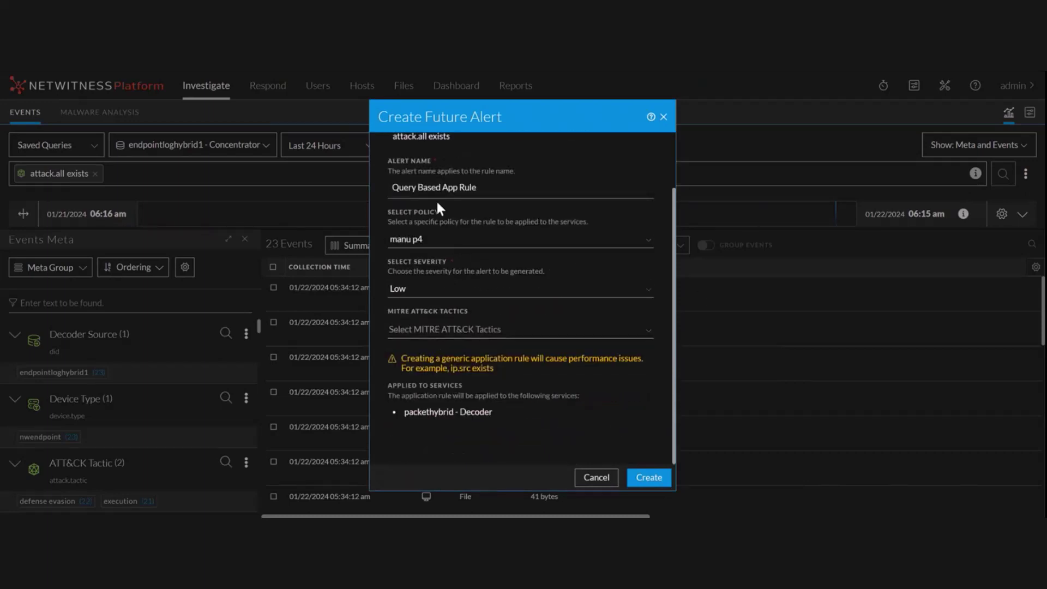
- Assign the Collection tactic and the Adversary-in-the-Middle technique to the future alert, and create it
left_click(430, 324)
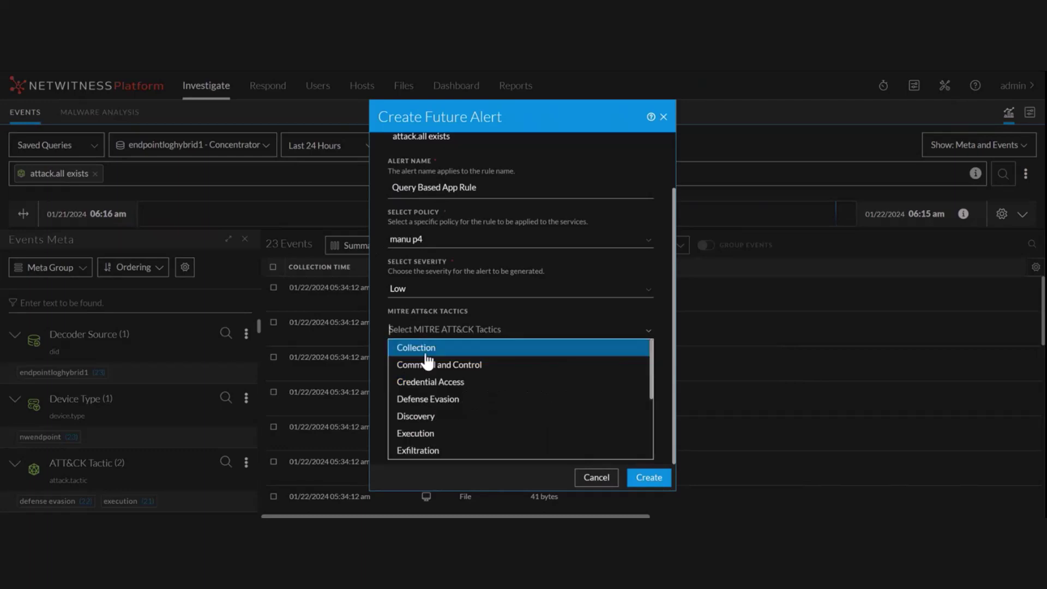
key("Return")
left_click(436, 370)
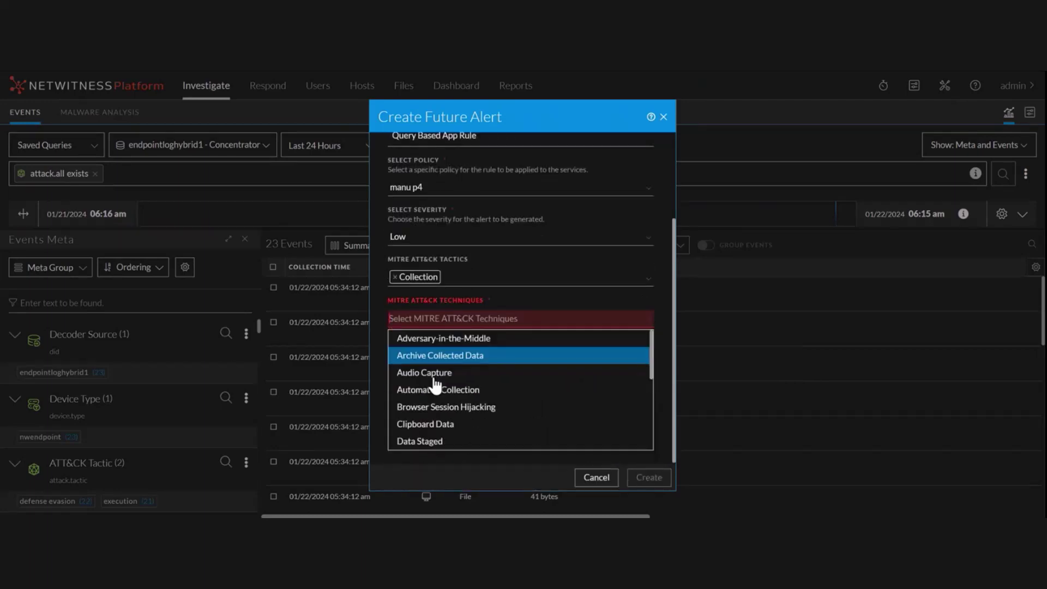
left_click(450, 339)
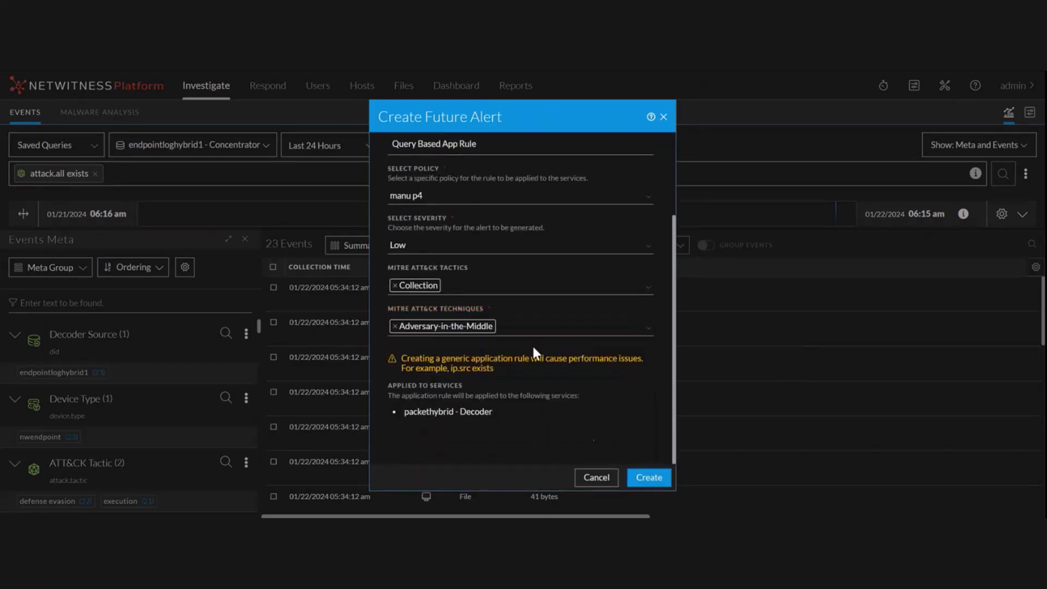
left_click(664, 478)
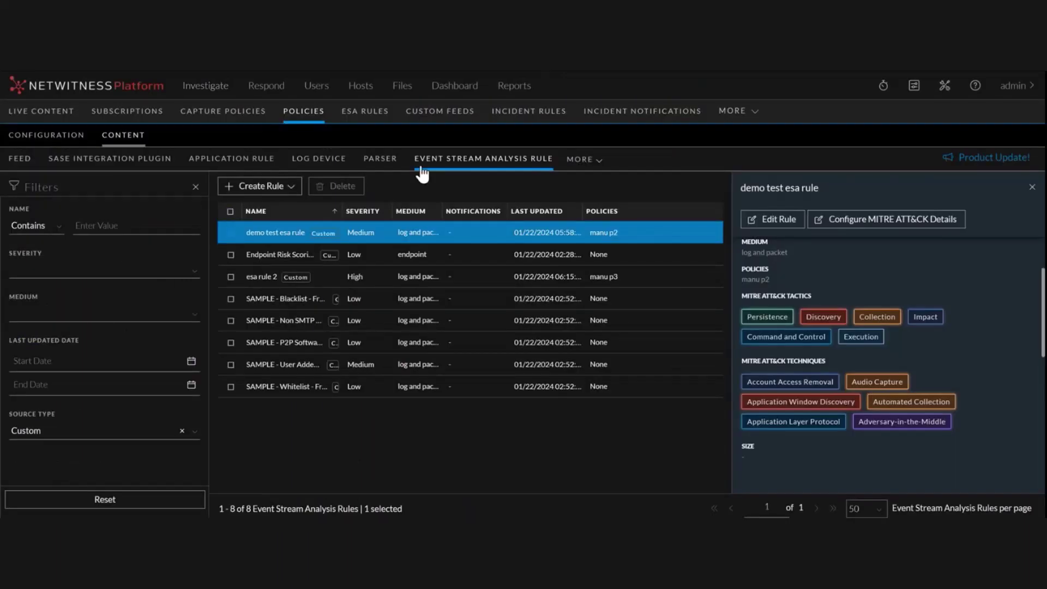
- Filter the application rules in the content library to the Custom source type and review the details of Query Based App Rule
left_click(264, 164)
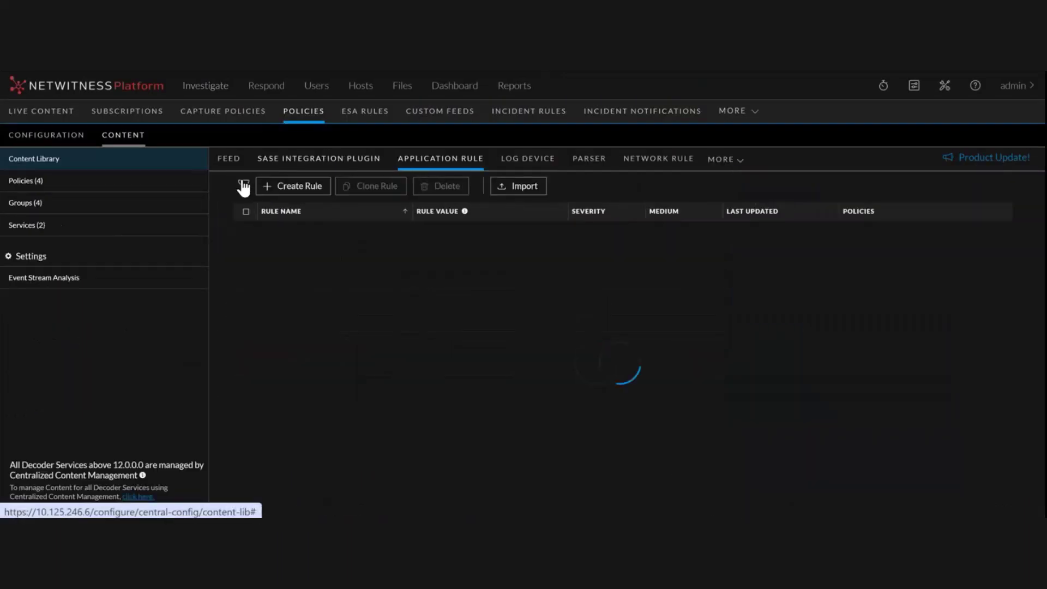
left_click(76, 432)
left_click(84, 446)
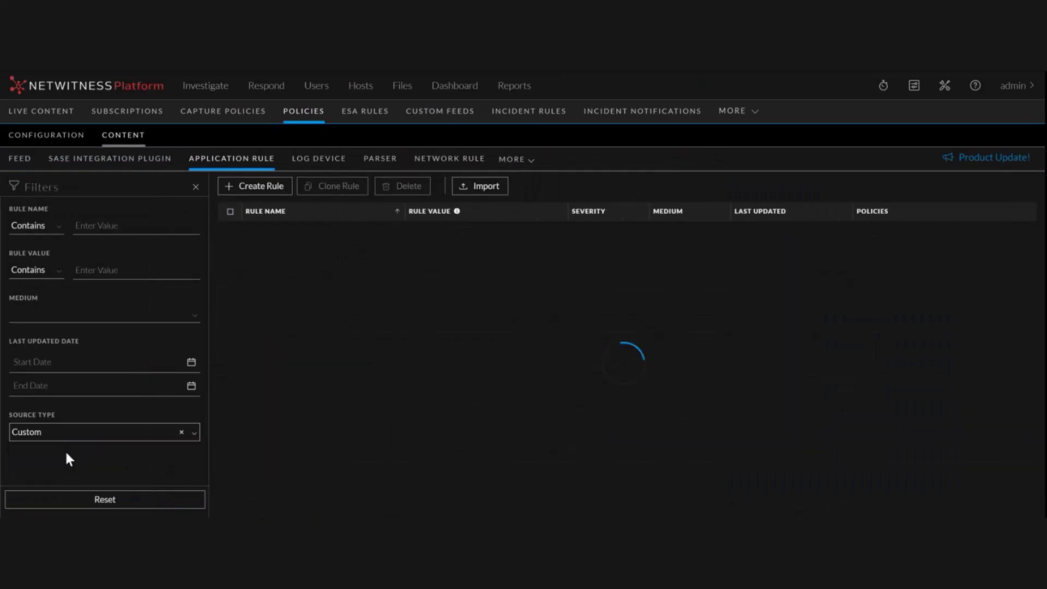
left_click(527, 237)
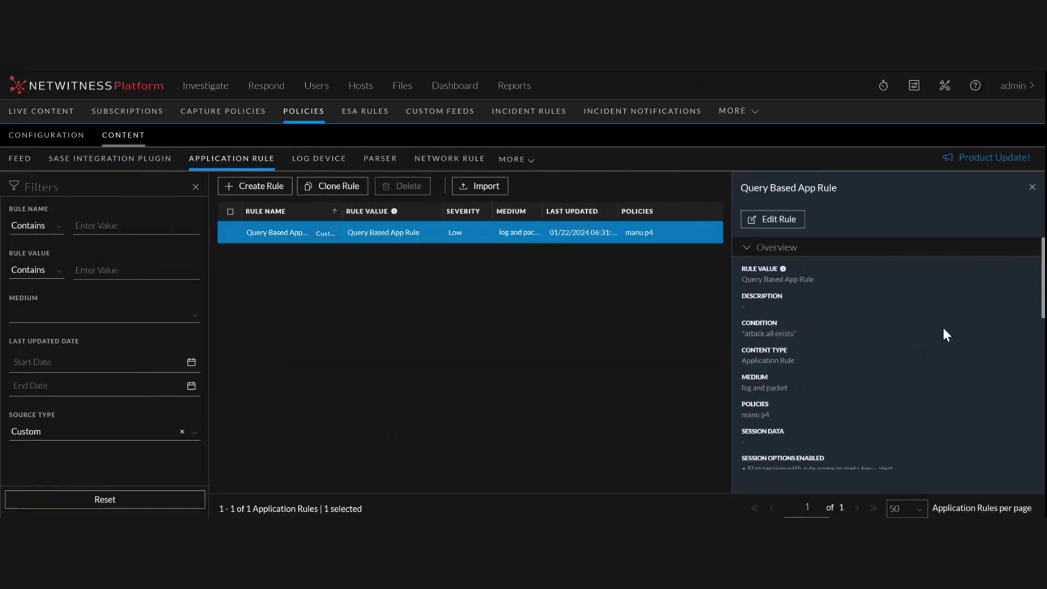
scroll(941, 325, "down", 3)
scroll(887, 349, "down", 3)
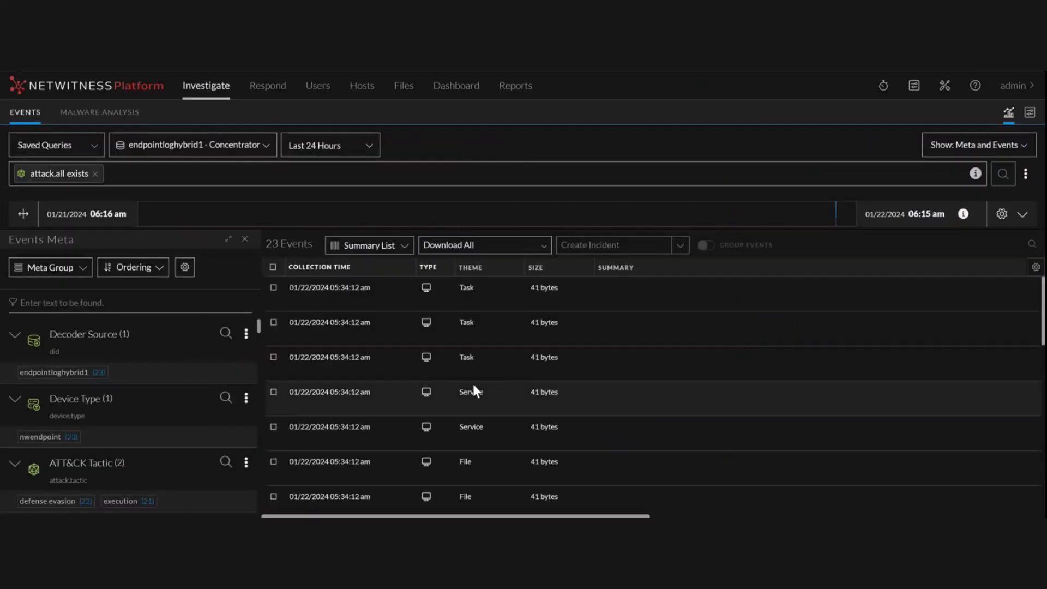
- View the first event's details in Investigate and filter its metadata keys by "att"
left_click(579, 301)
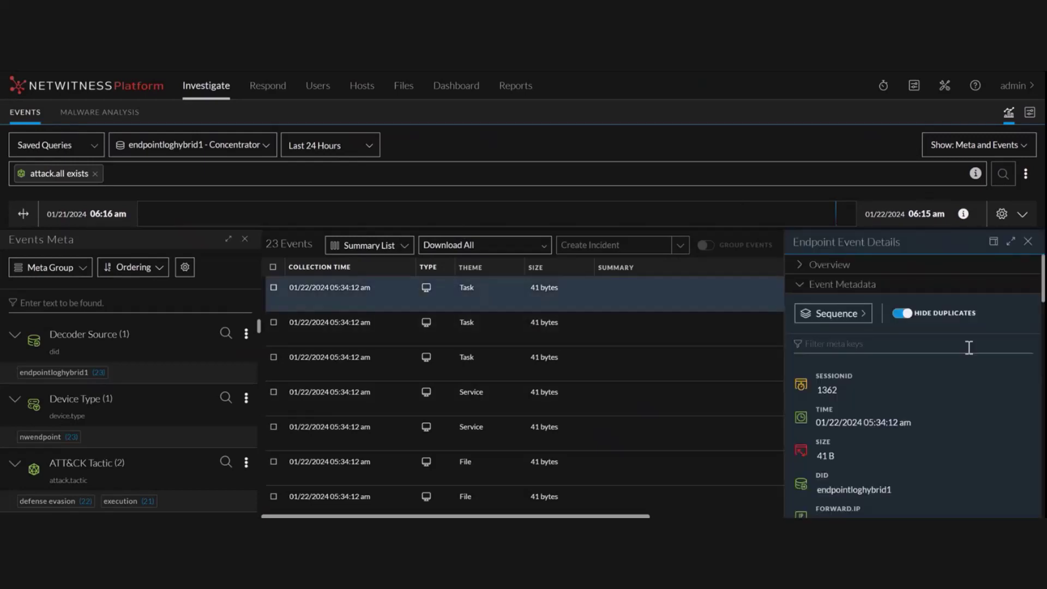
left_click(933, 343)
type("att")
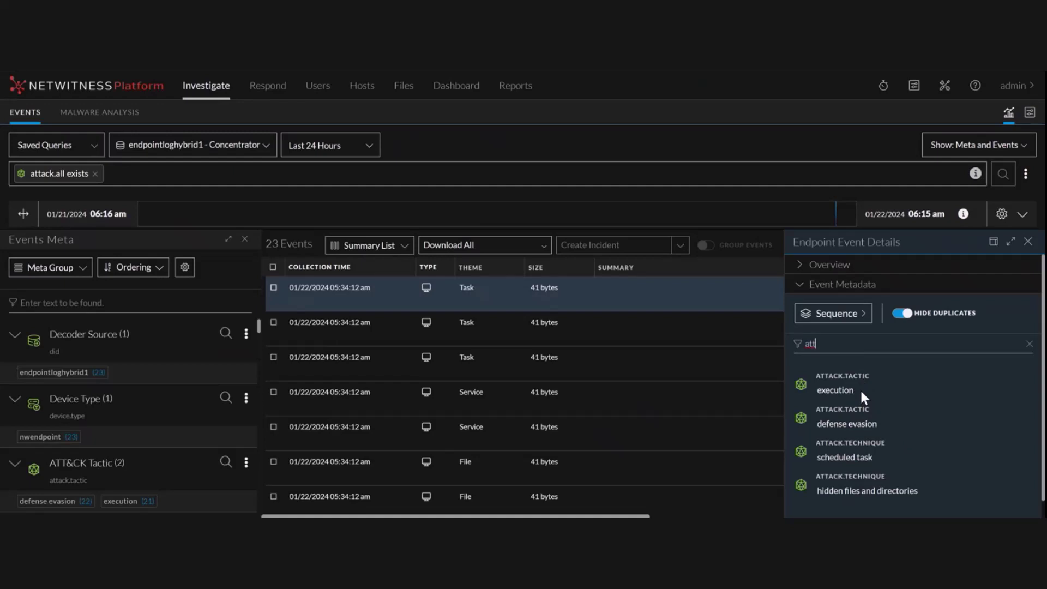
- Run a MITRE Lookup on the event's execution tactic, review its techniques and overview in ATT&CK Explorer, and close it
left_click_drag(860, 388, 817, 392)
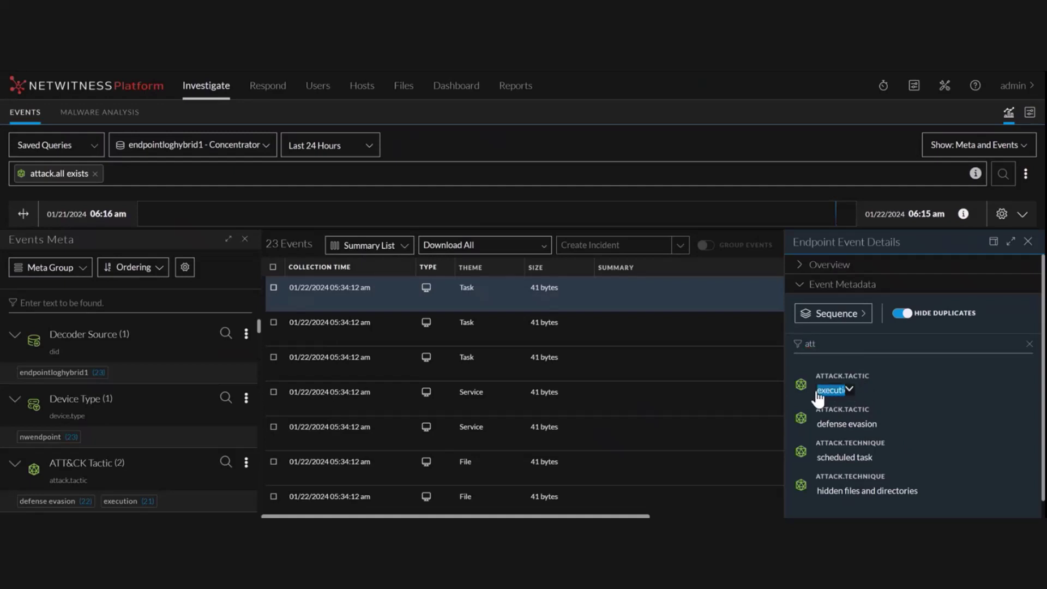
left_click(888, 406)
left_click(848, 386)
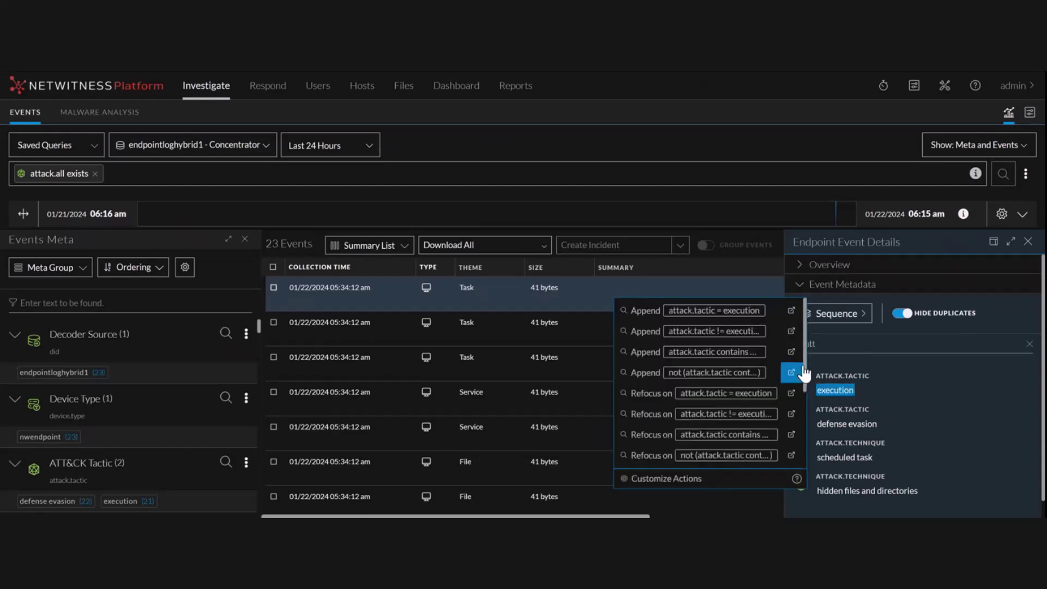
left_click_drag(806, 378, 807, 456)
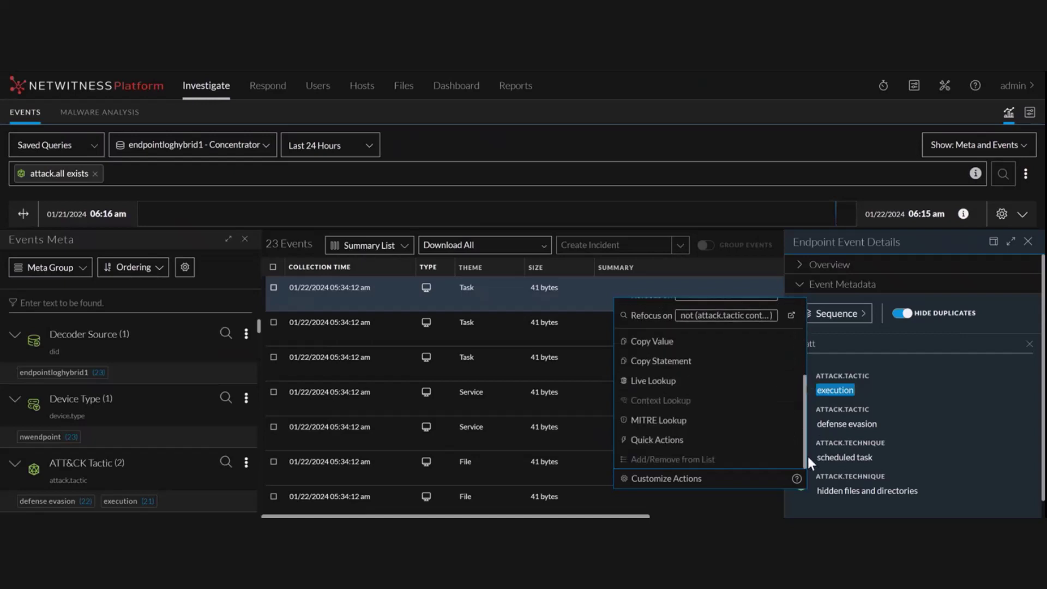
left_click(679, 429)
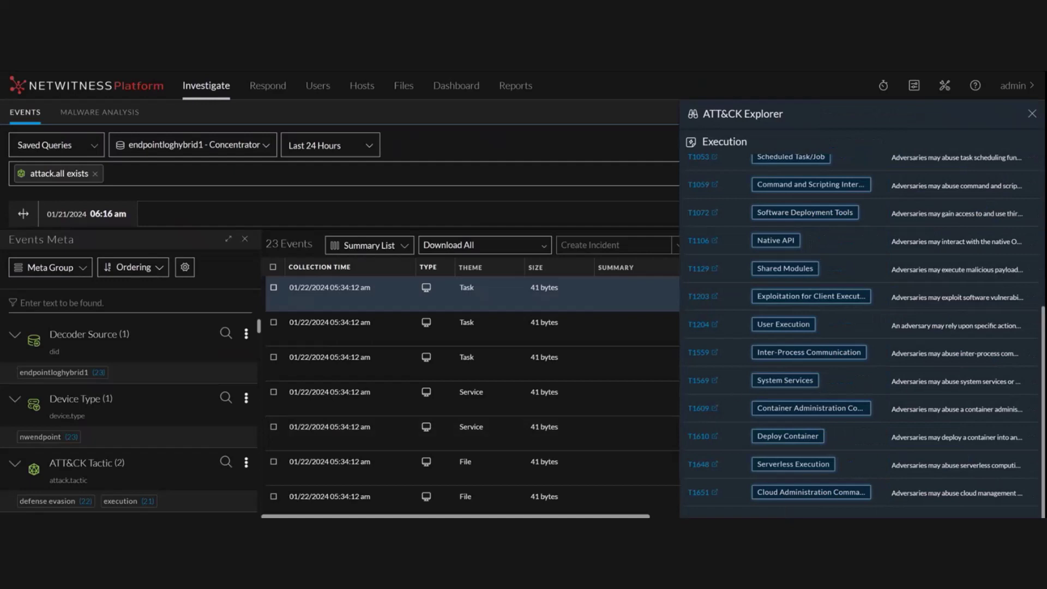
left_click_drag(1043, 321, 1038, 112)
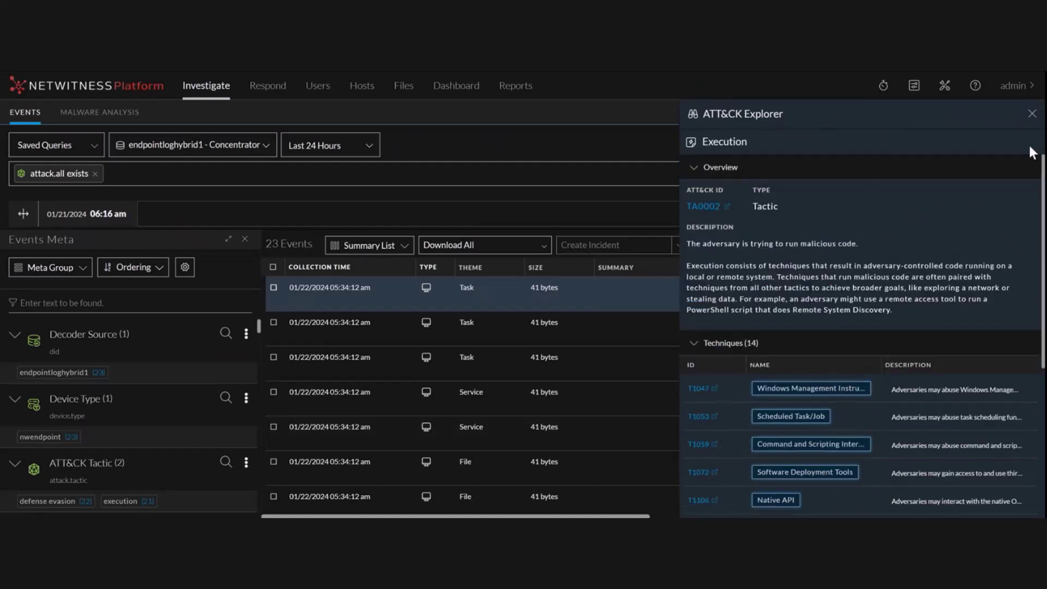
left_click(1034, 114)
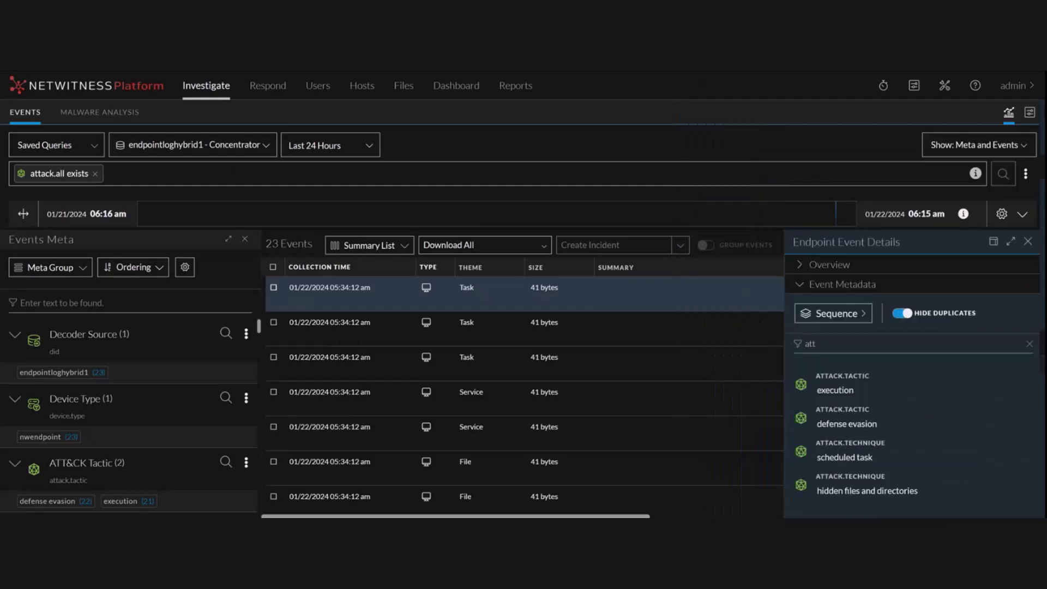
- Look up the event's defense evasion tactic in ATT&CK Explorer, and close the explorer
left_click(871, 421)
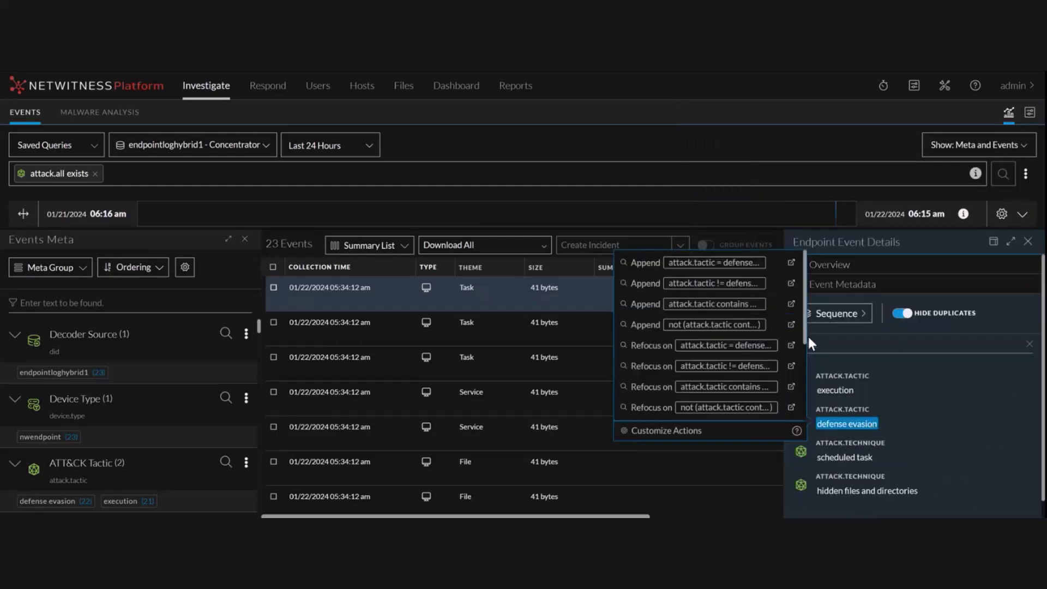
scroll(775, 349, "down", 3)
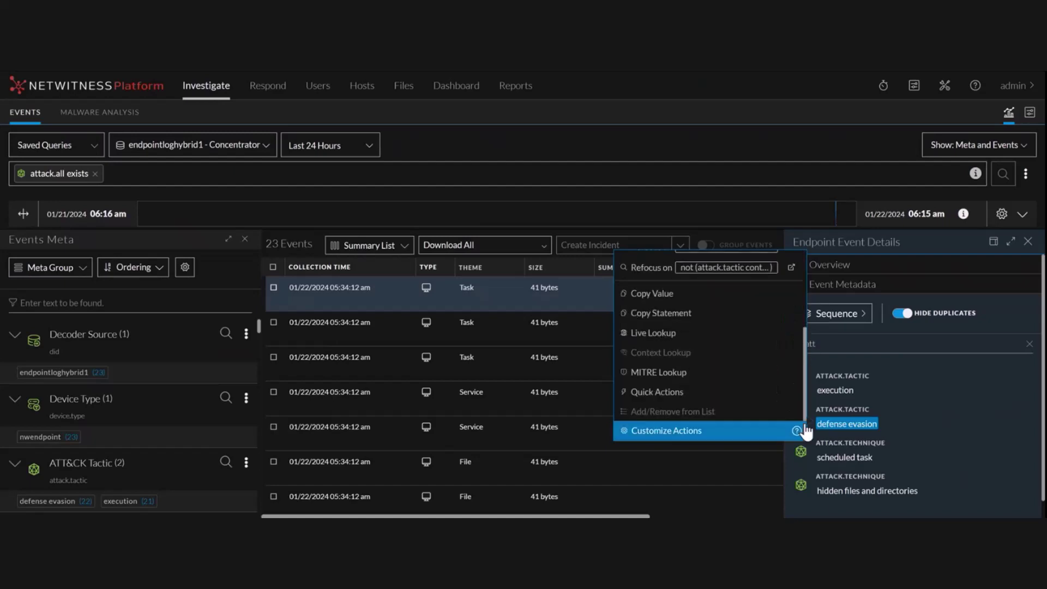
left_click(711, 375)
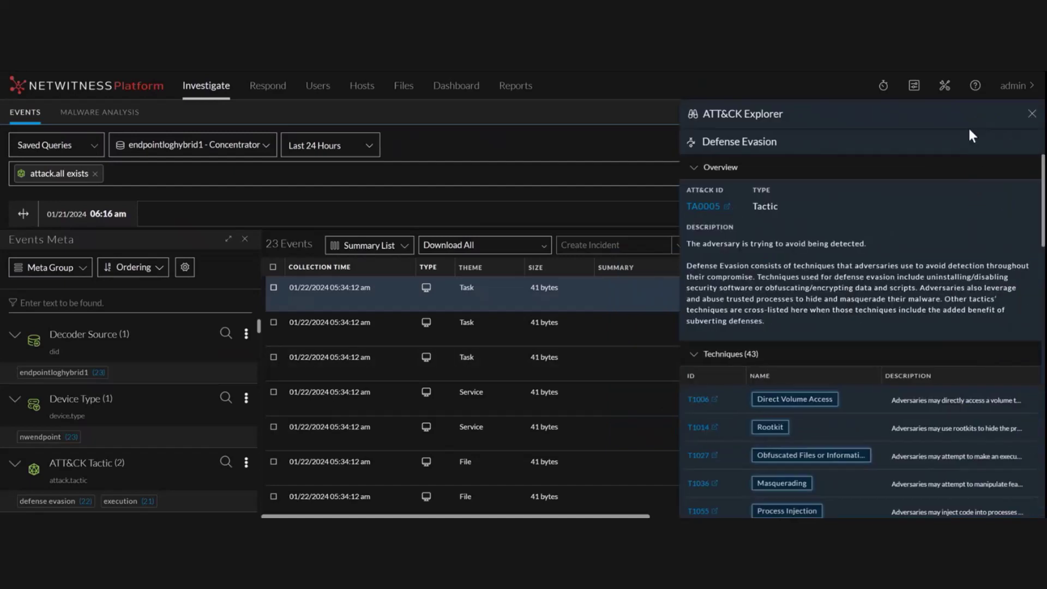
left_click(1032, 114)
- Look up the event's hidden files and directories technique in ATT&CK Explorer and review its overview
left_click(917, 489)
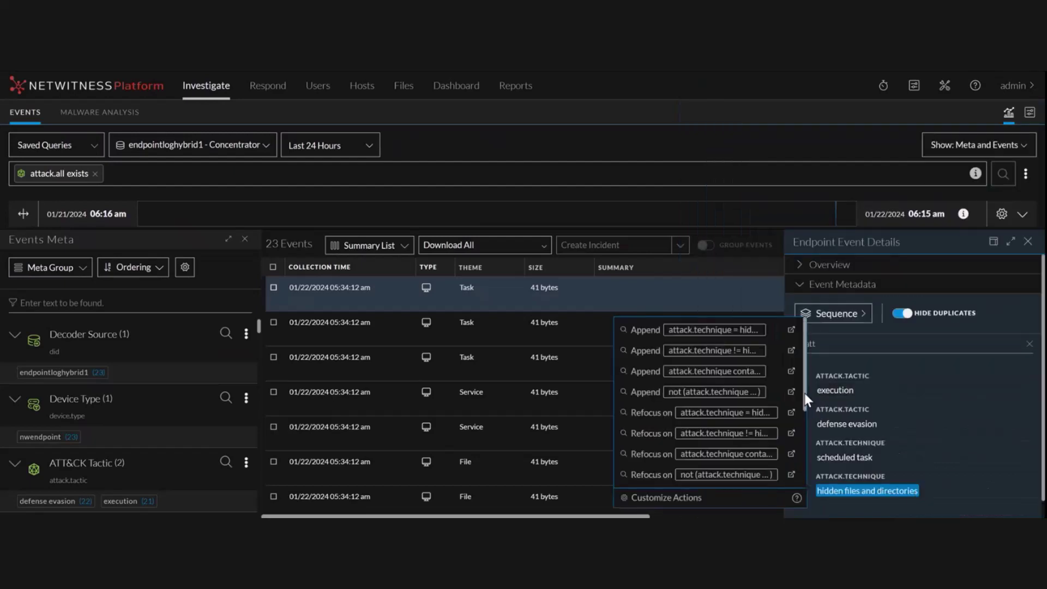
left_click_drag(804, 392, 803, 459)
left_click(713, 456)
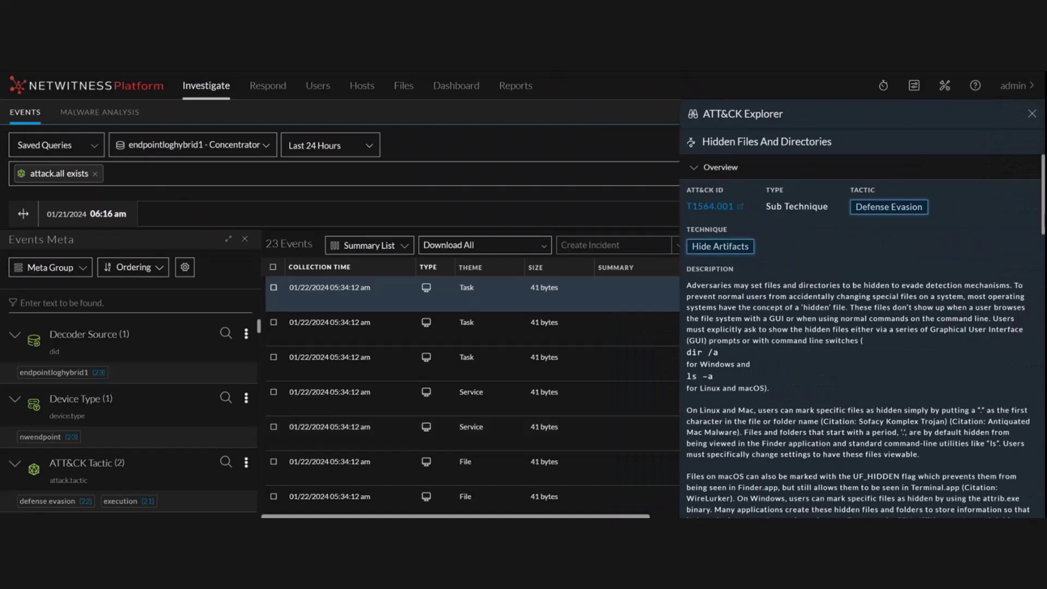
left_click_drag(1043, 223, 1043, 191)
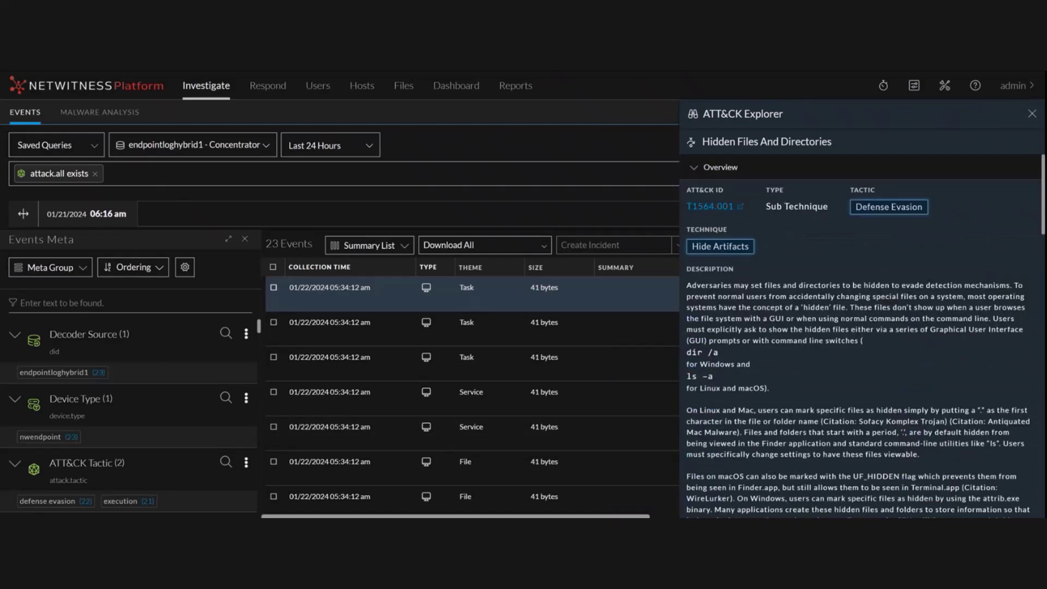